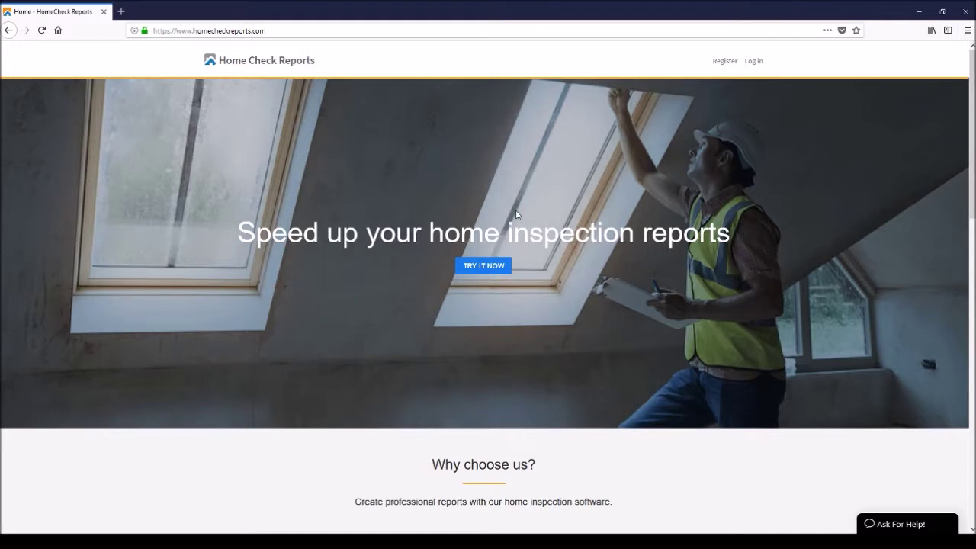
Sign in to Home Check Reports with the inspector account e-mail and password.
left_click(758, 62)
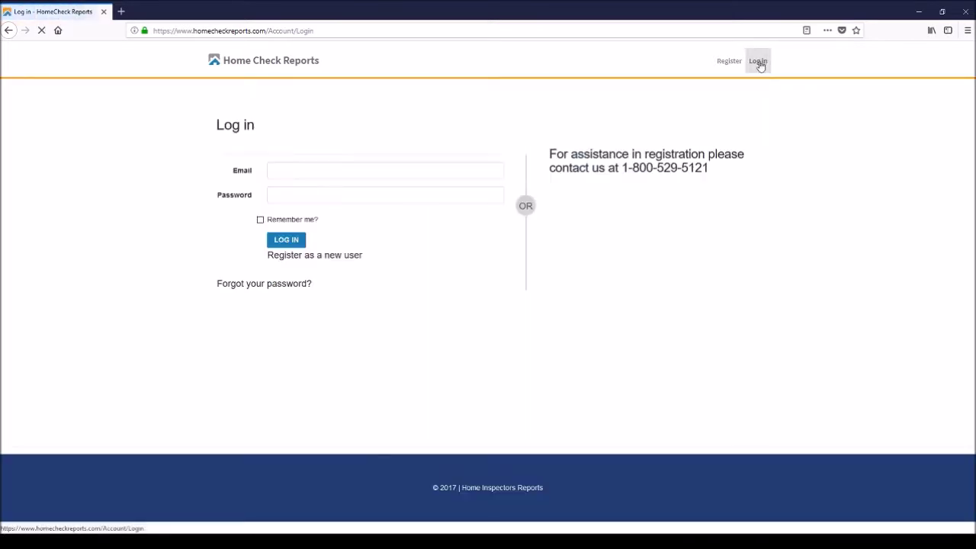
left_click(300, 176)
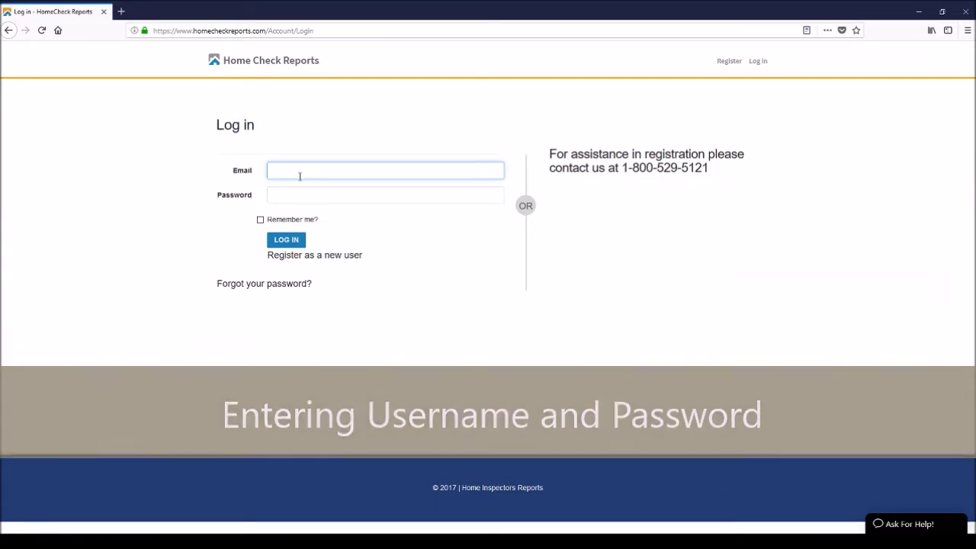
key("Tab")
type("Password1")
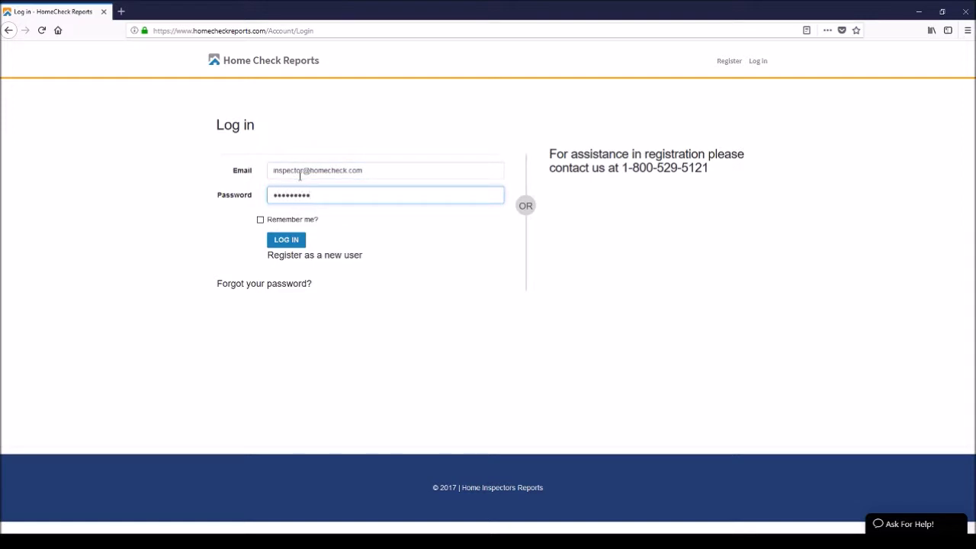
type("234!")
left_click(289, 242)
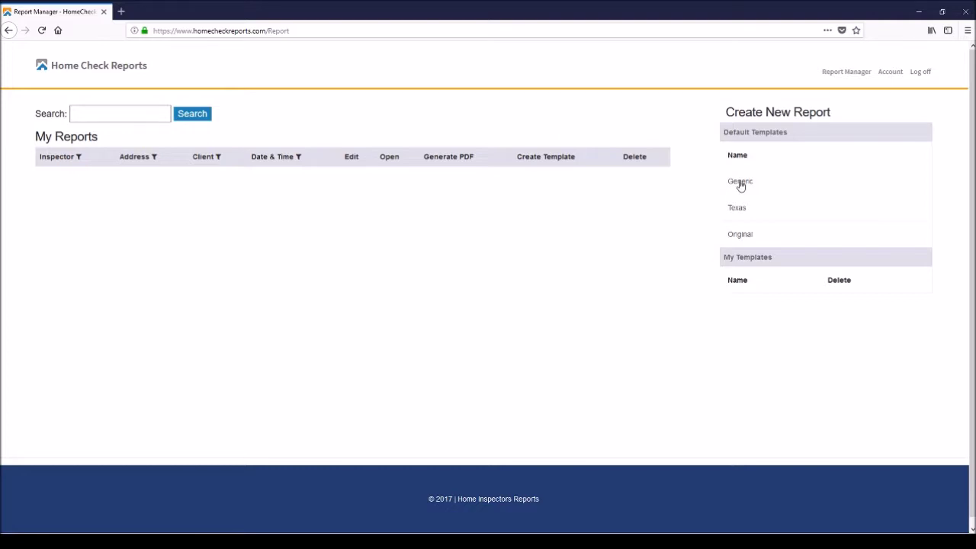
Start a Generic-template report with inspector 'New Inspector', the property address and the client's name.
left_click(740, 183)
left_click(393, 114)
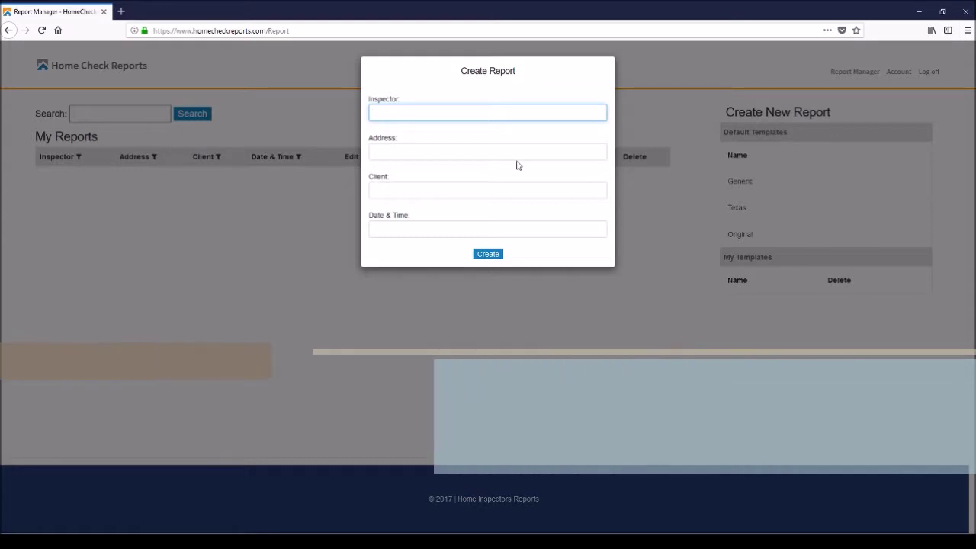
type("New Insp")
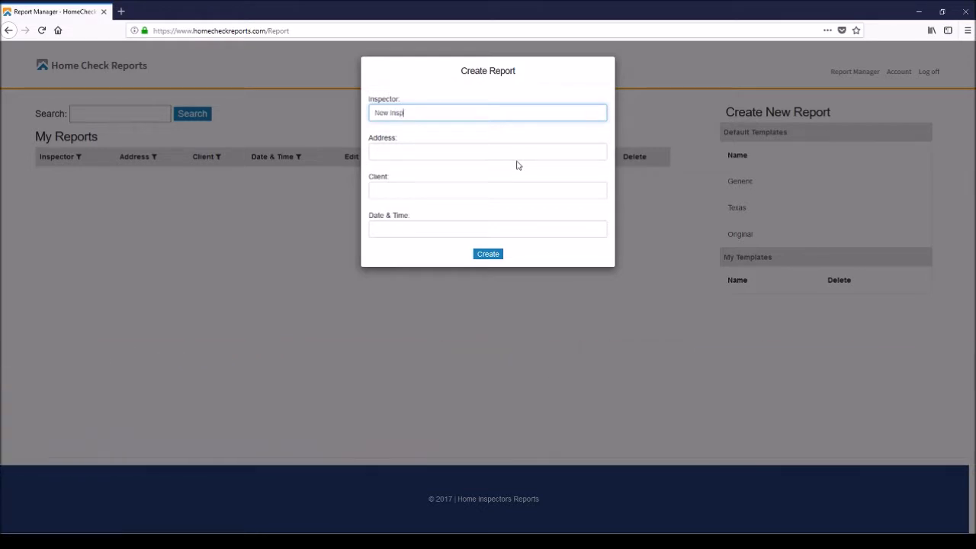
type("ector")
left_click(467, 154)
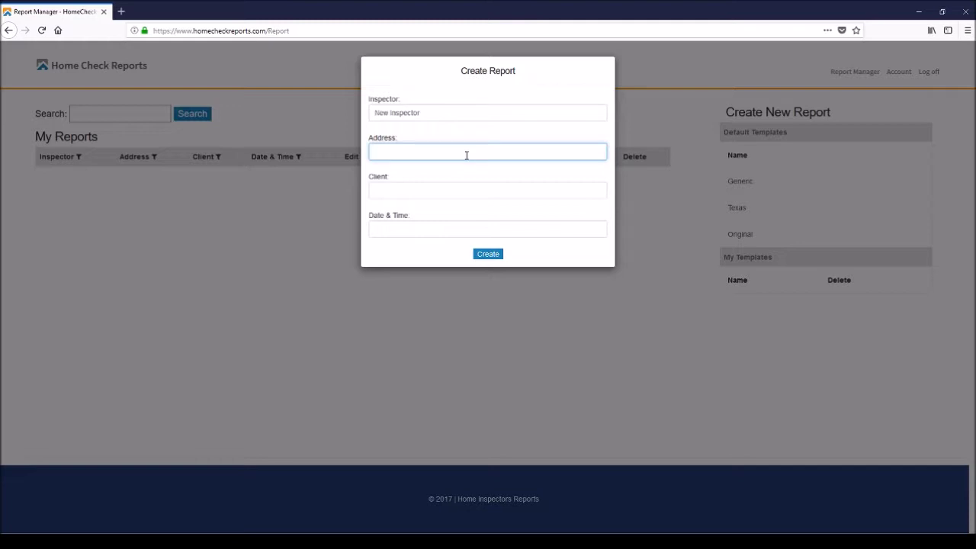
left_click(427, 190)
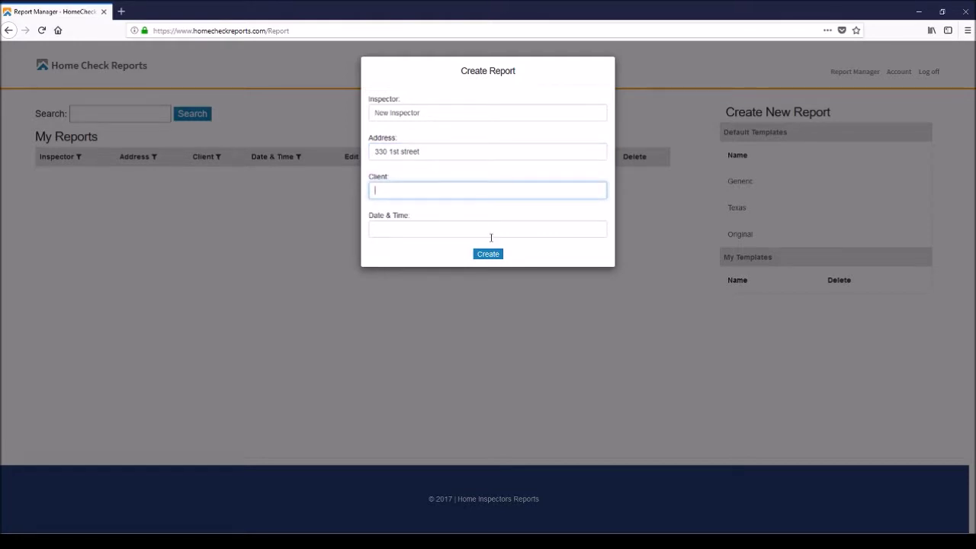
type("Bob")
Set the inspection date and time to 2/5/2018 7:58 PM and create the report.
left_click_drag(422, 231, 441, 227)
left_click(460, 228)
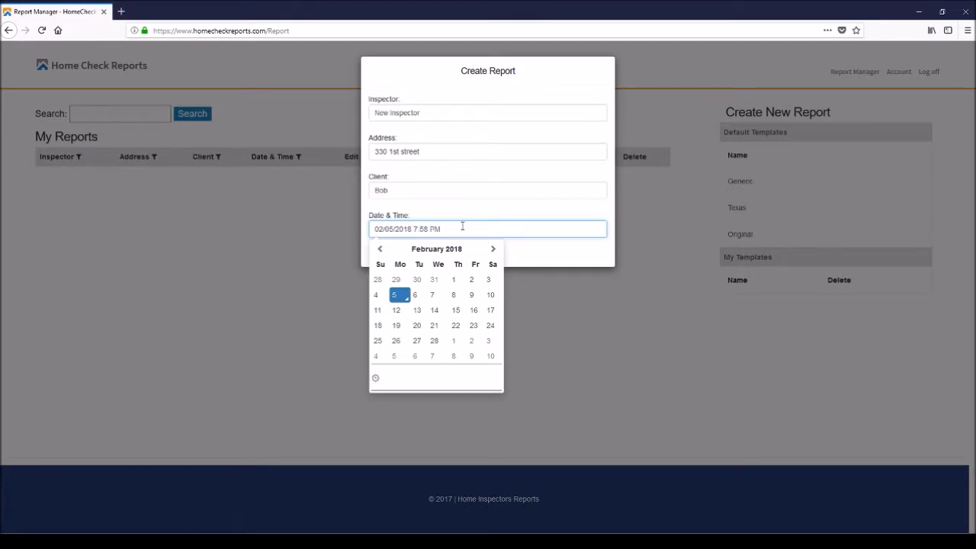
left_click(551, 249)
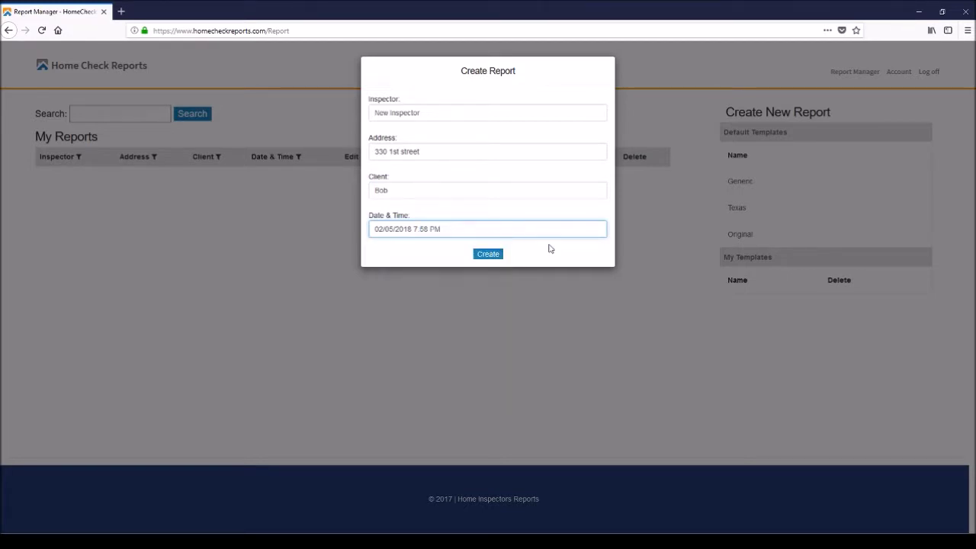
left_click(488, 254)
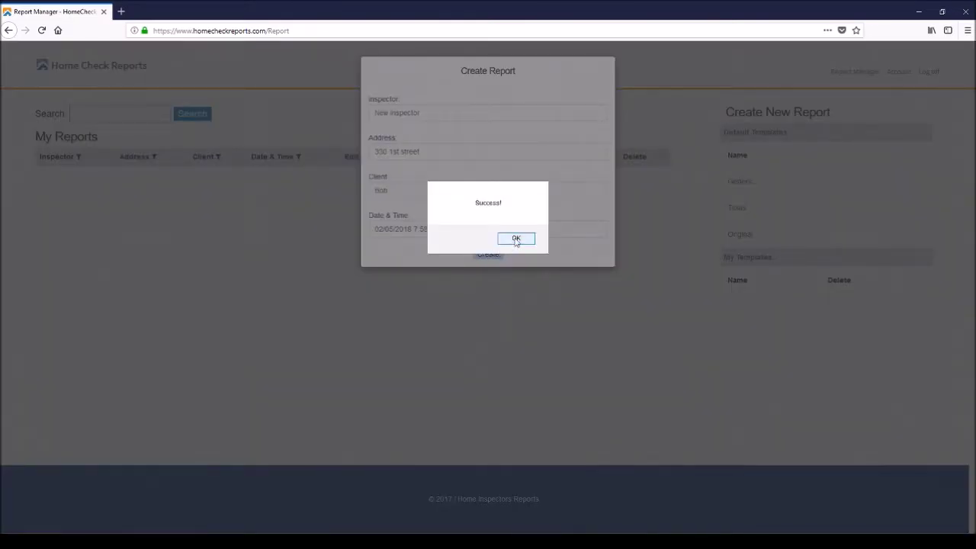
left_click(516, 240)
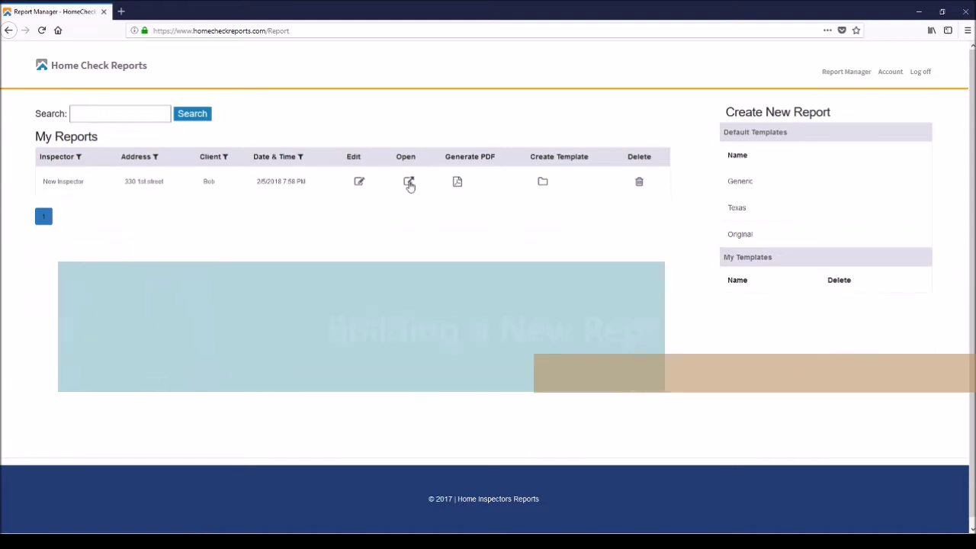
Open the new report in the Report Editor.
left_click(409, 183)
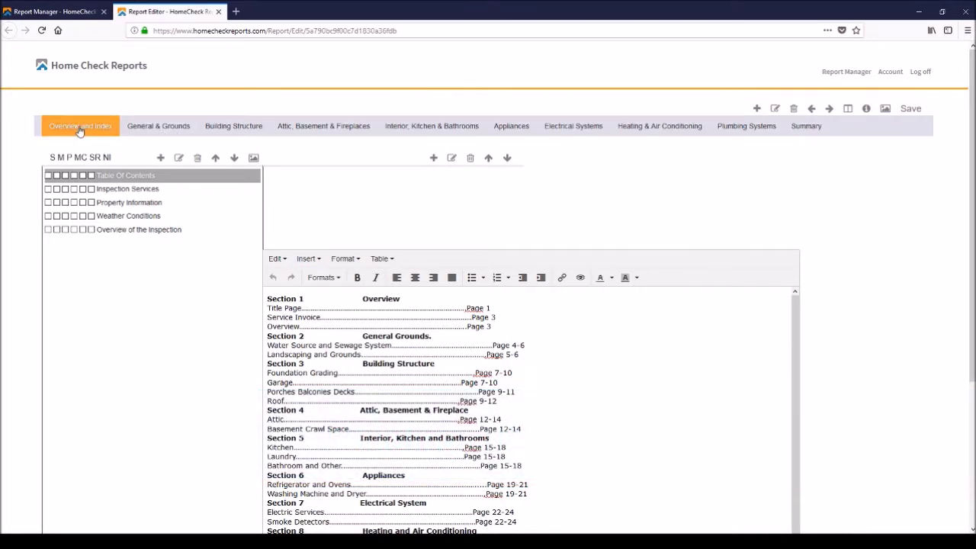
Browse each section tab from General & Grounds through Summary, then return to Overview and Index.
left_click(156, 128)
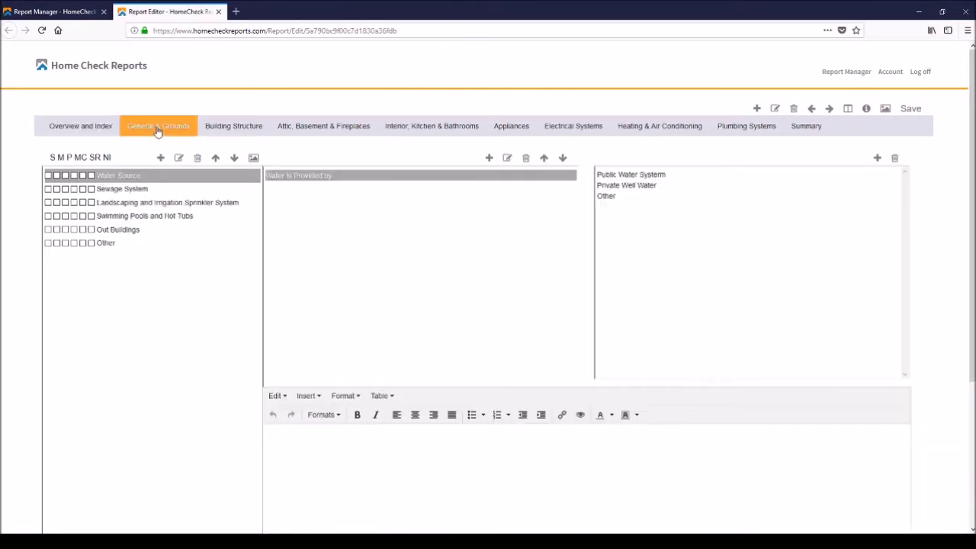
left_click(225, 130)
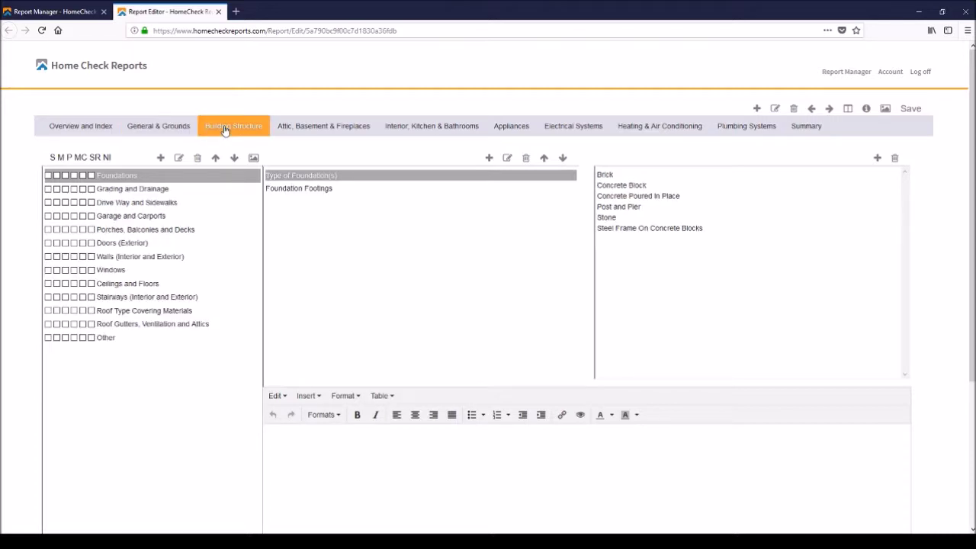
left_click(319, 130)
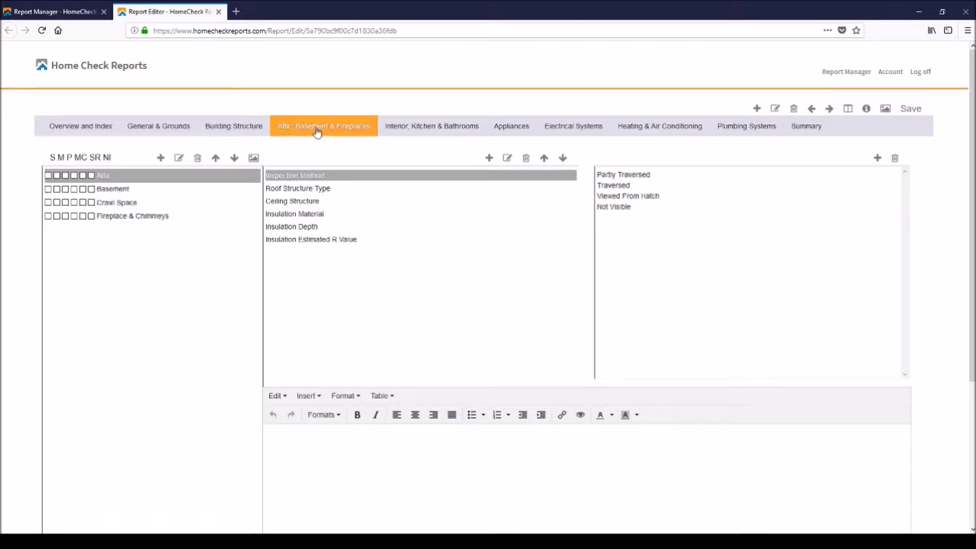
left_click(412, 131)
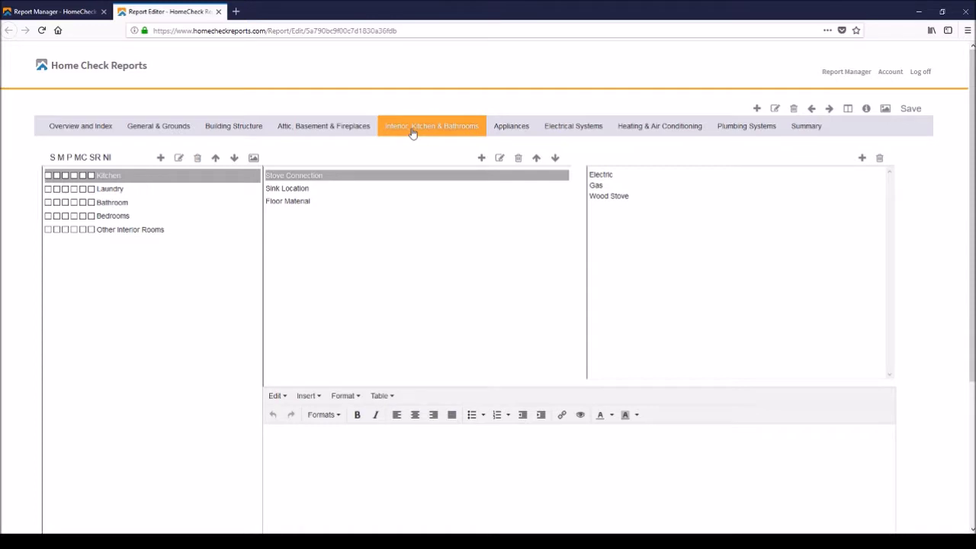
left_click(512, 129)
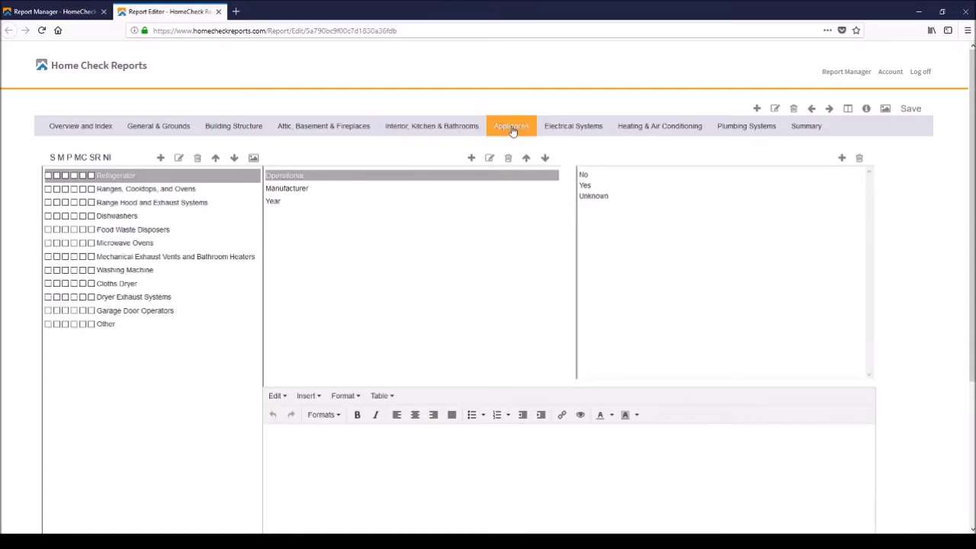
left_click(574, 130)
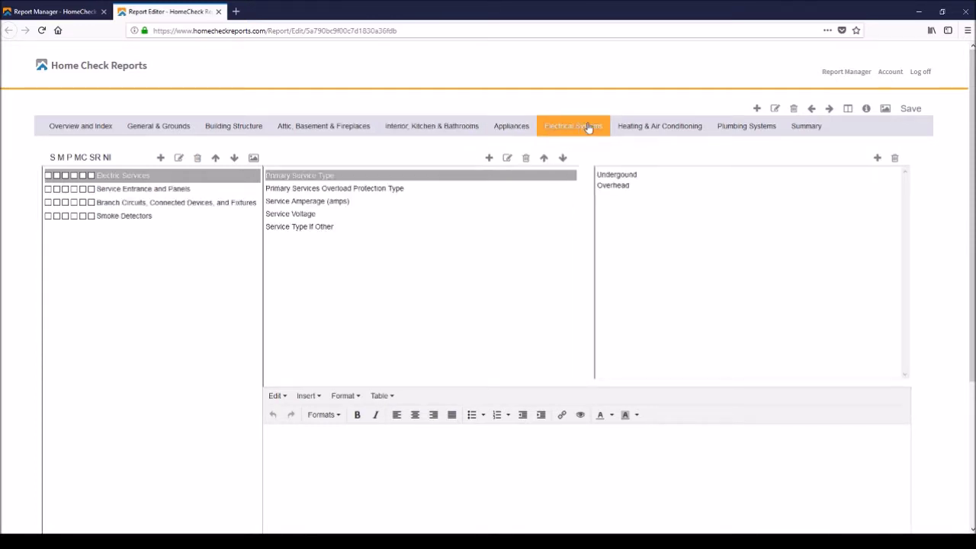
left_click(639, 130)
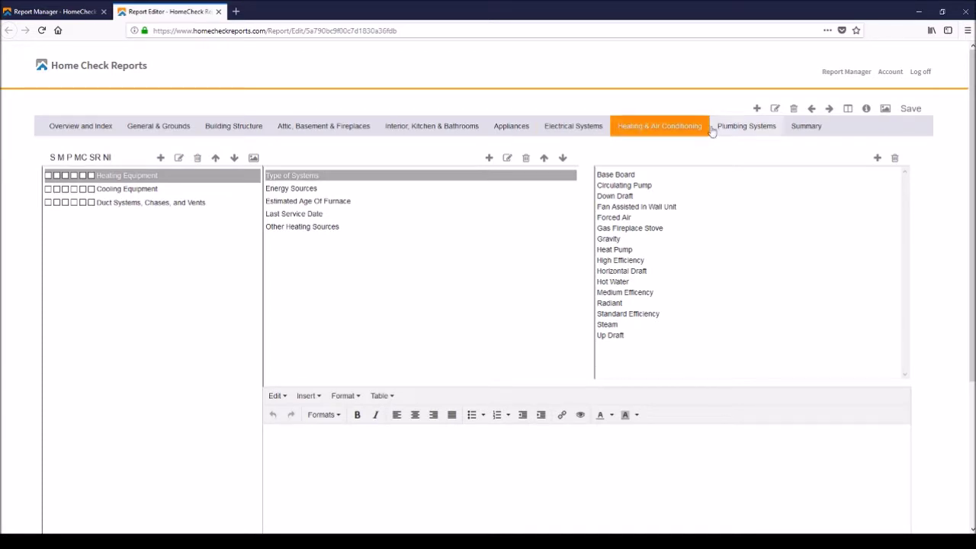
left_click(743, 129)
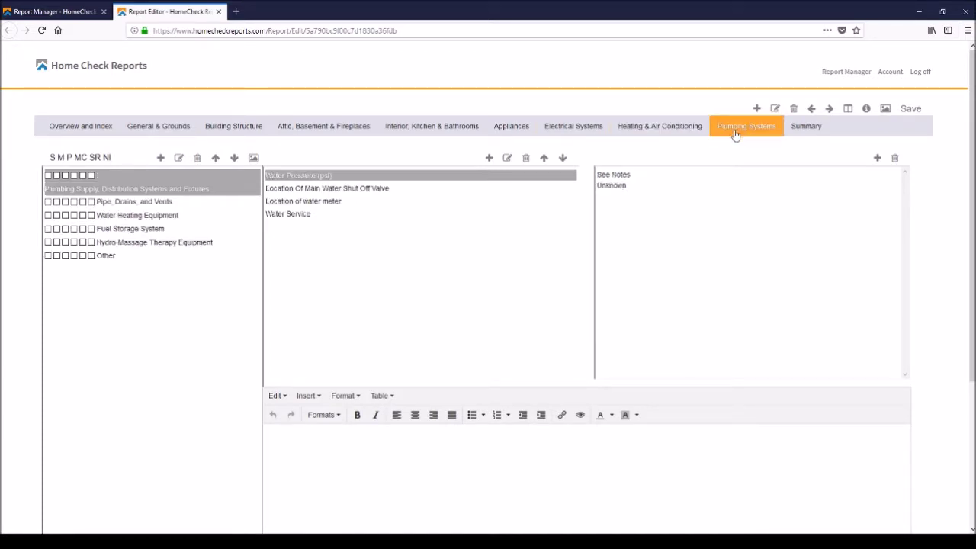
left_click(806, 127)
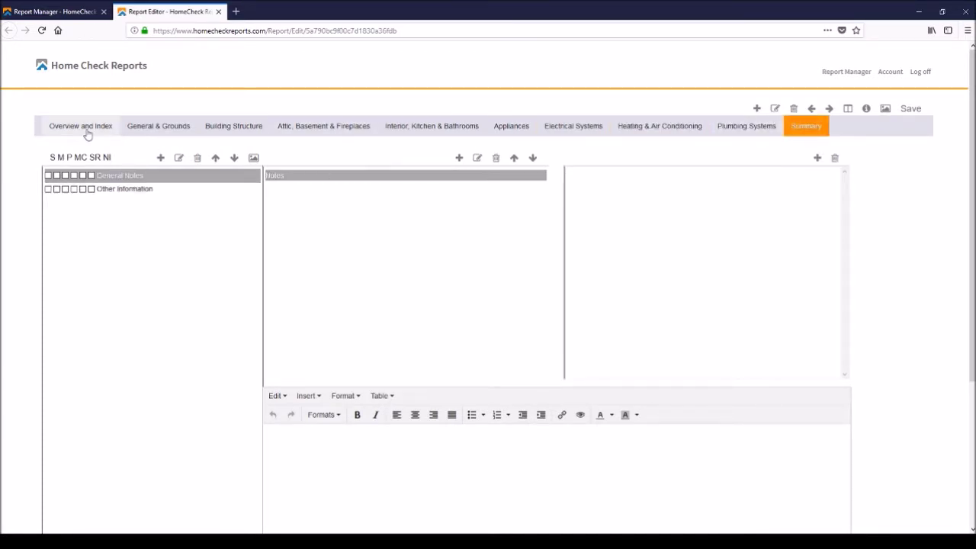
left_click(80, 128)
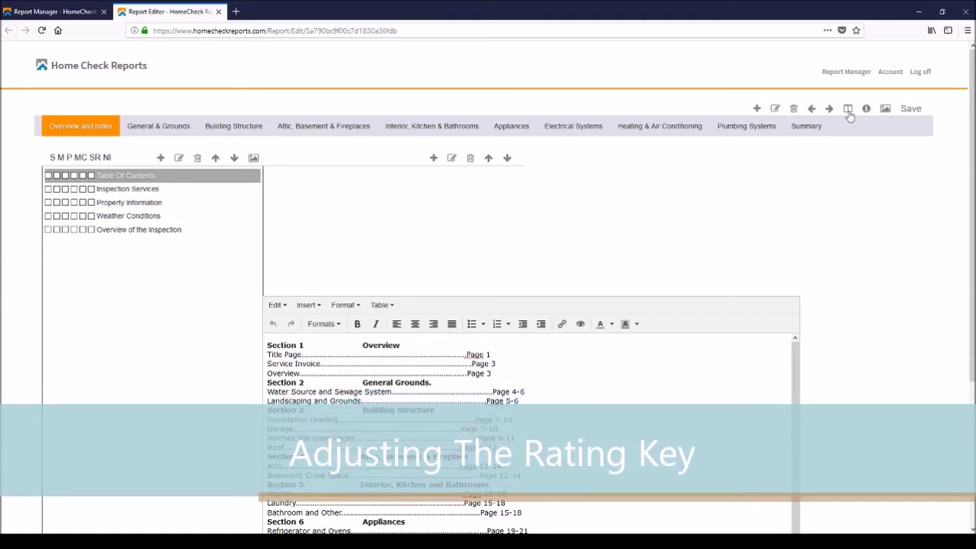
left_click(847, 110)
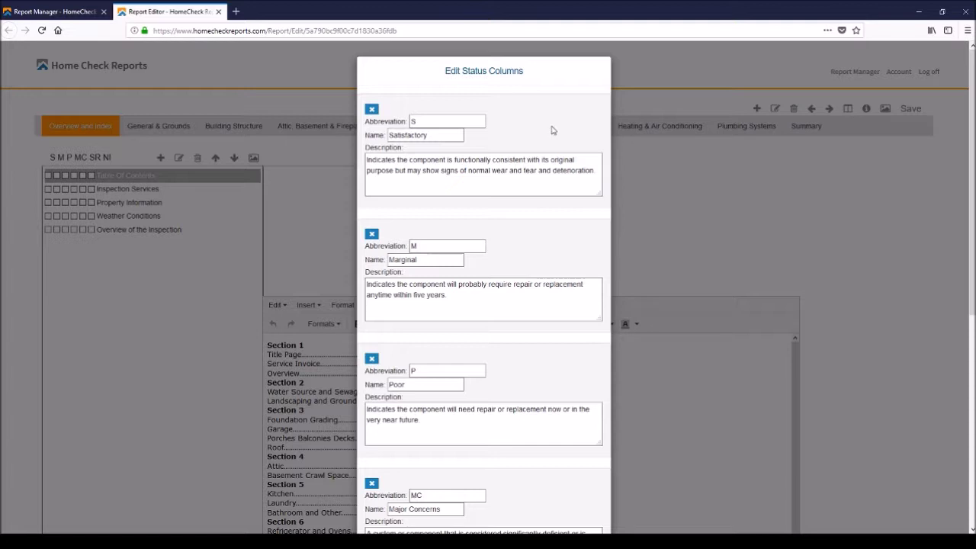
left_click(421, 135)
scroll(433, 245, "down", 3)
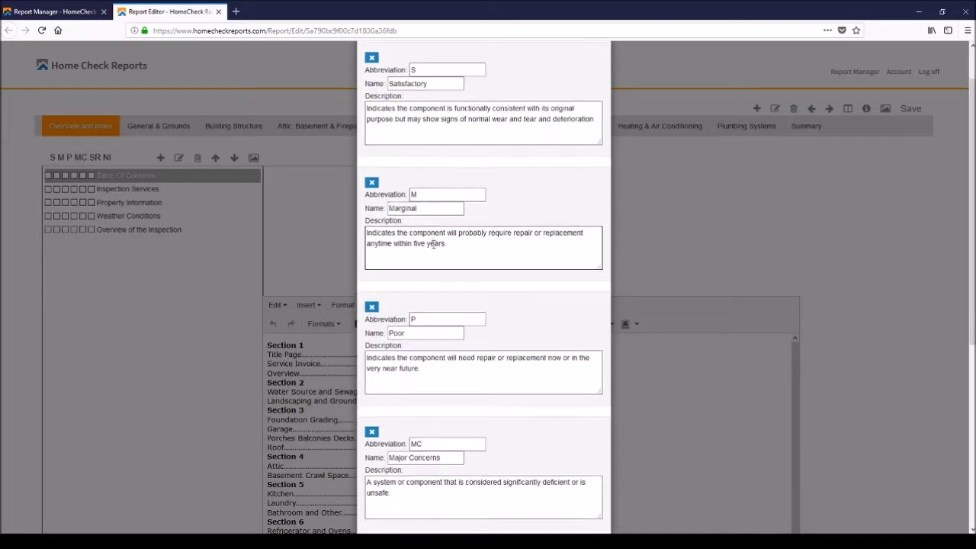
scroll(433, 248, "down", 3)
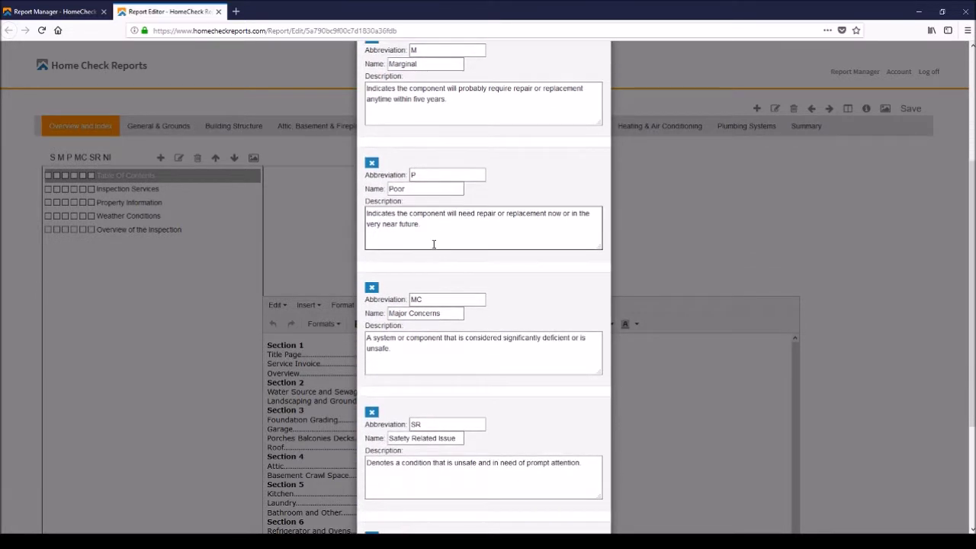
scroll(433, 244, "down", 3)
scroll(433, 244, "down", 2)
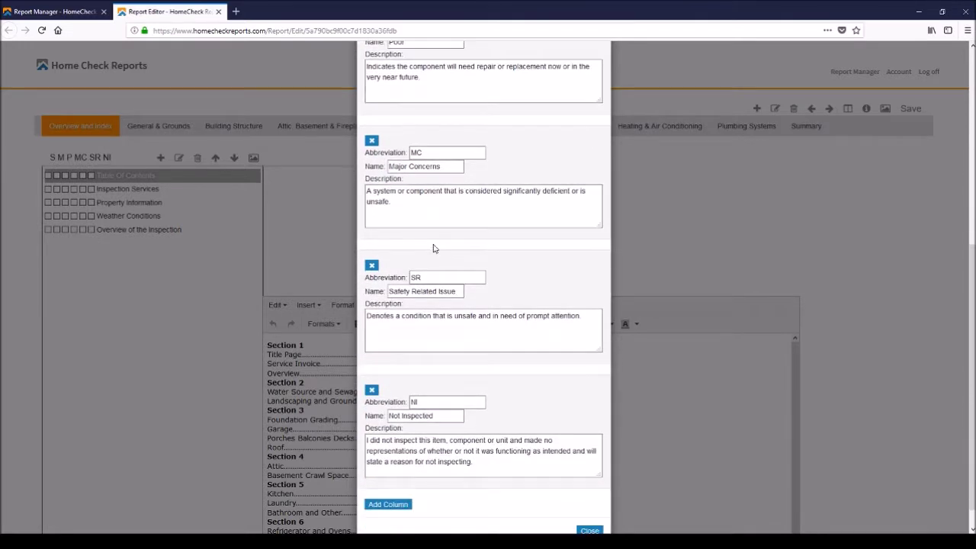
scroll(433, 248, "down", 1)
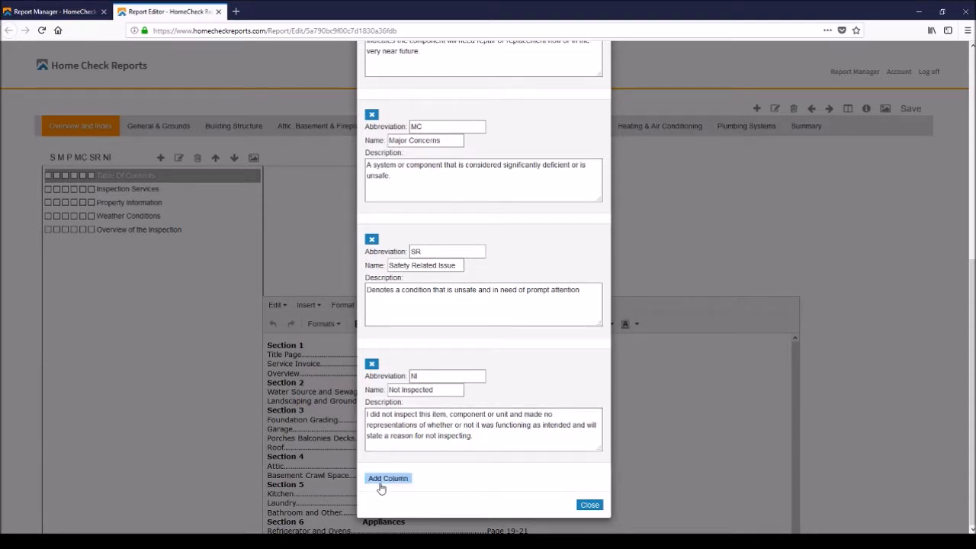
left_click(429, 375)
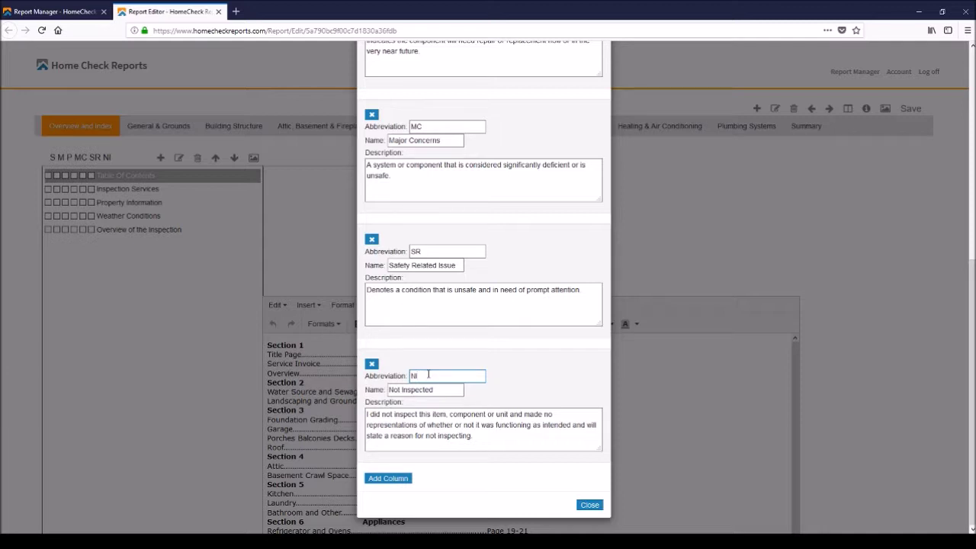
scroll(428, 375, "up", 4)
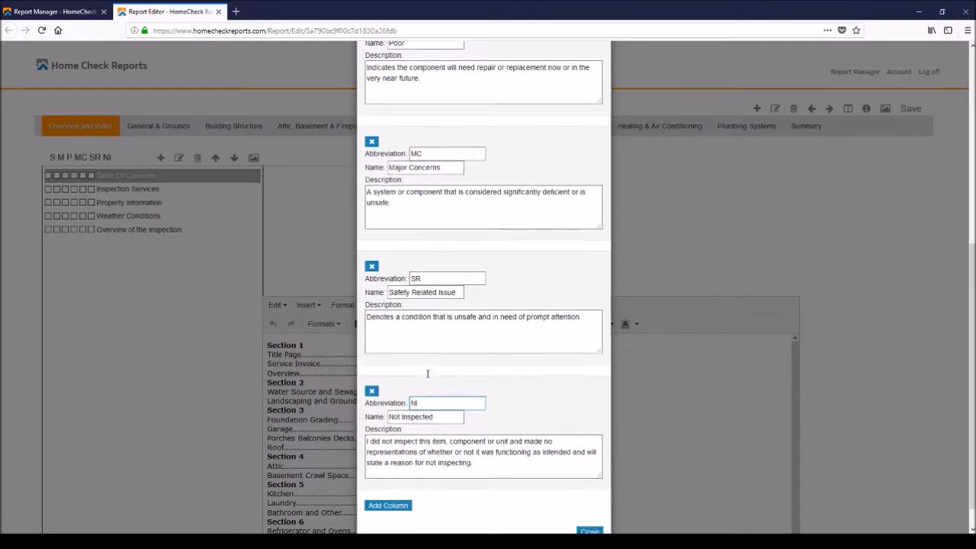
scroll(428, 377, "up", 1)
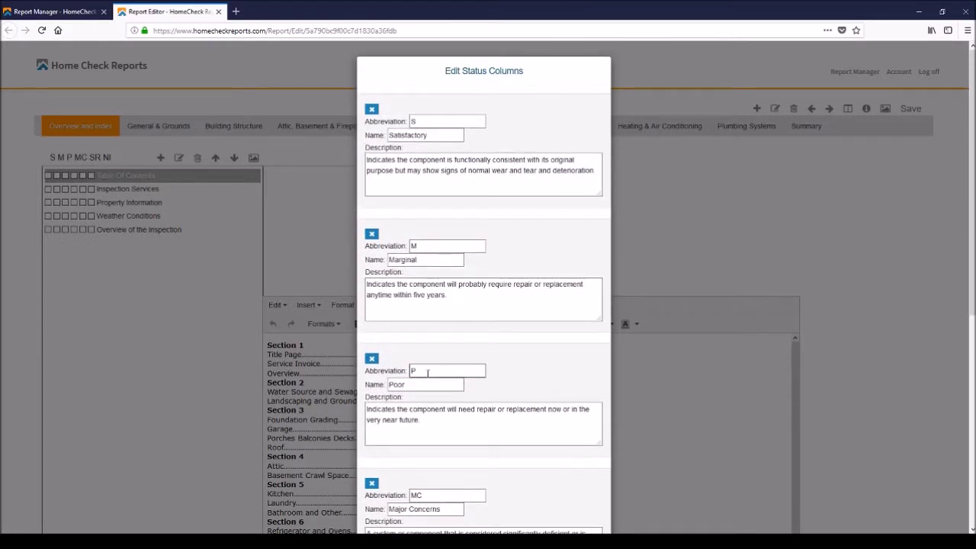
scroll(428, 372, "down", 5)
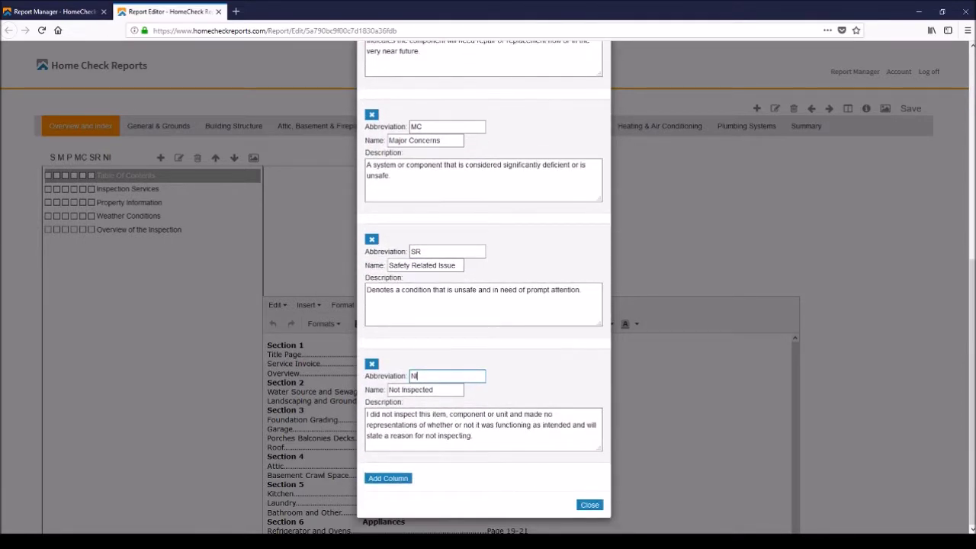
left_click(590, 506)
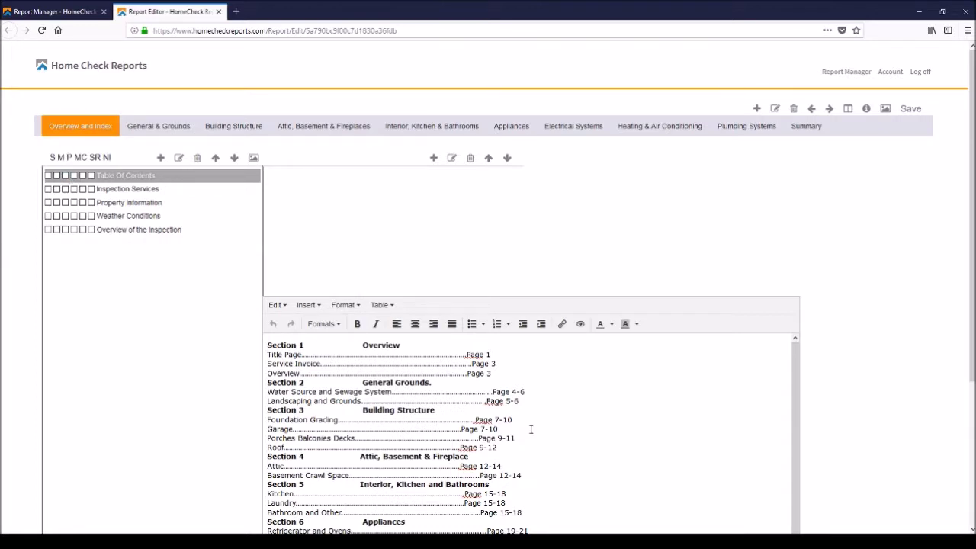
scroll(513, 379, "down", 3)
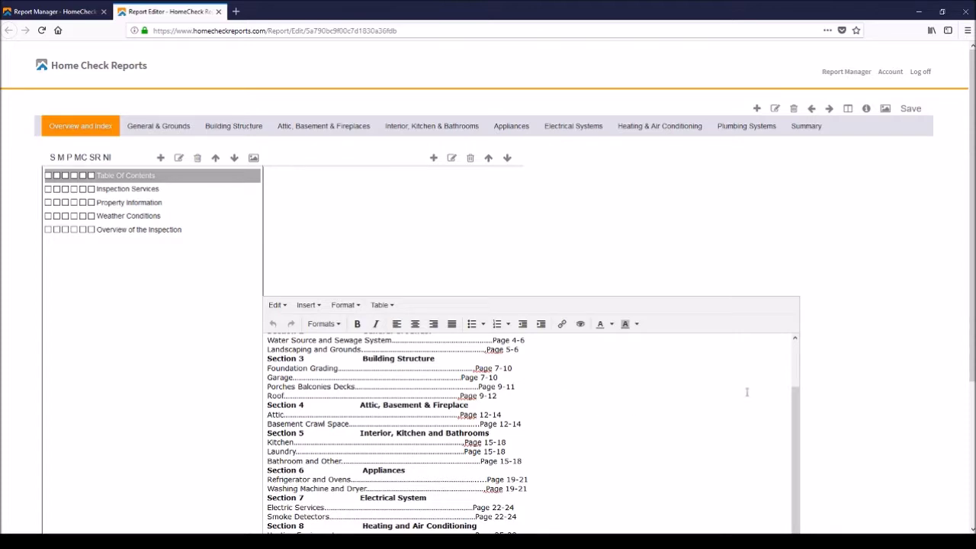
scroll(968, 357, "down", 2)
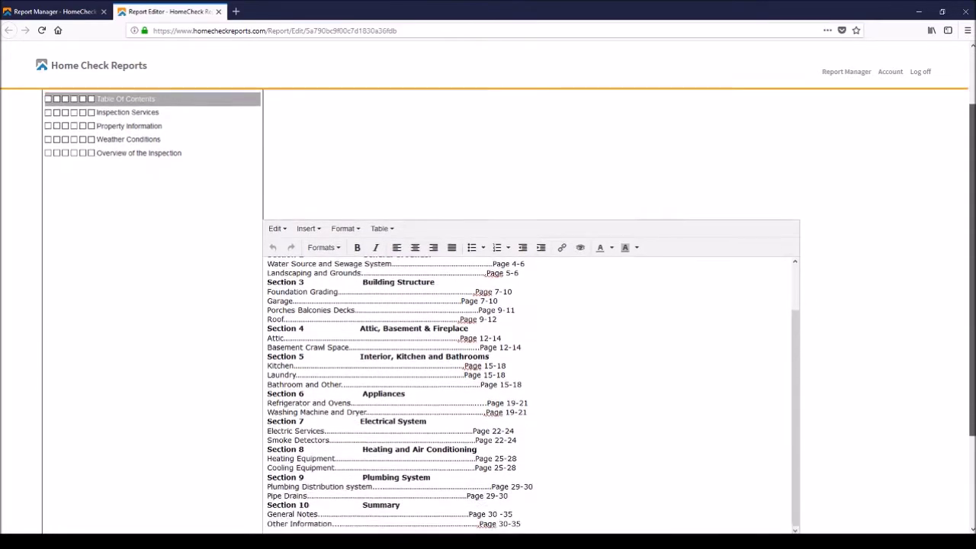
scroll(503, 305, "down", 1)
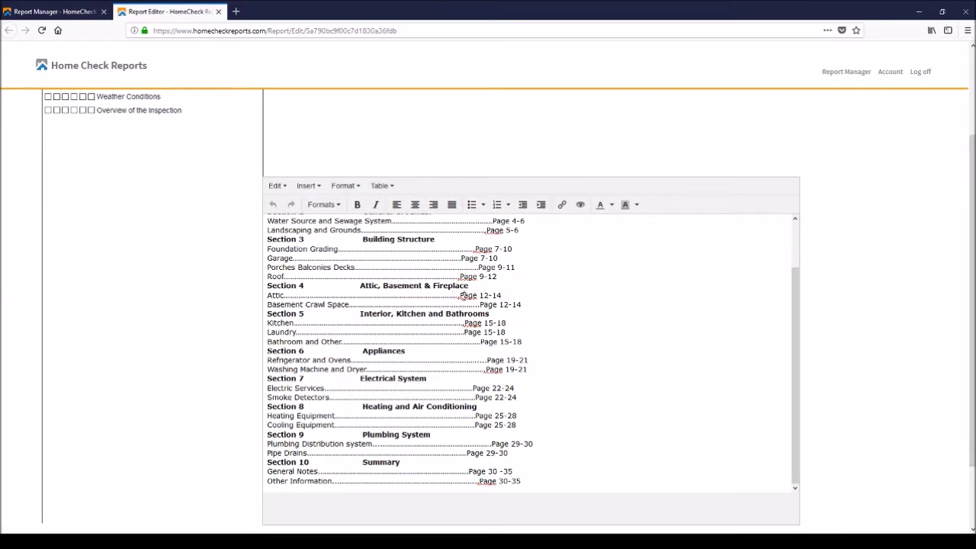
left_click_drag(461, 296, 502, 295)
scroll(972, 364, "up", 1)
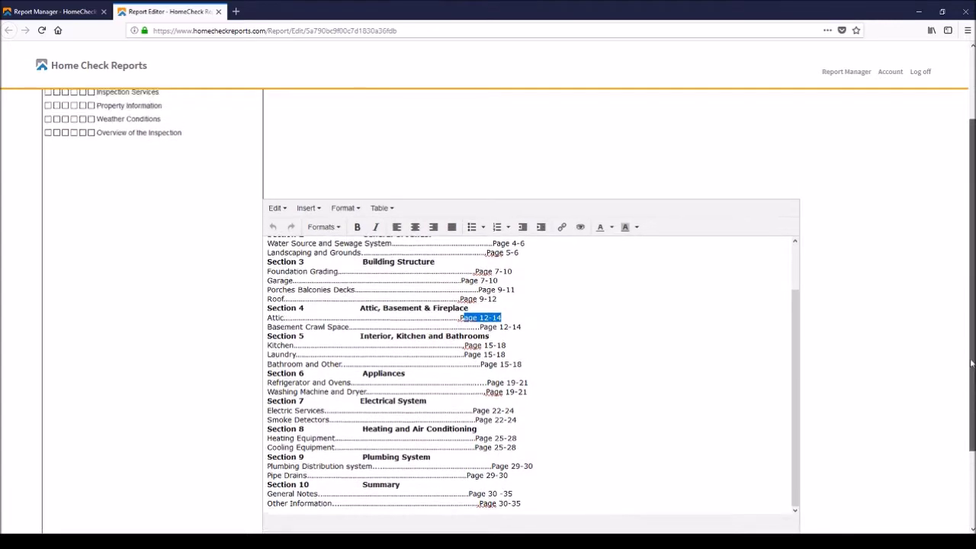
scroll(971, 364, "up", 3)
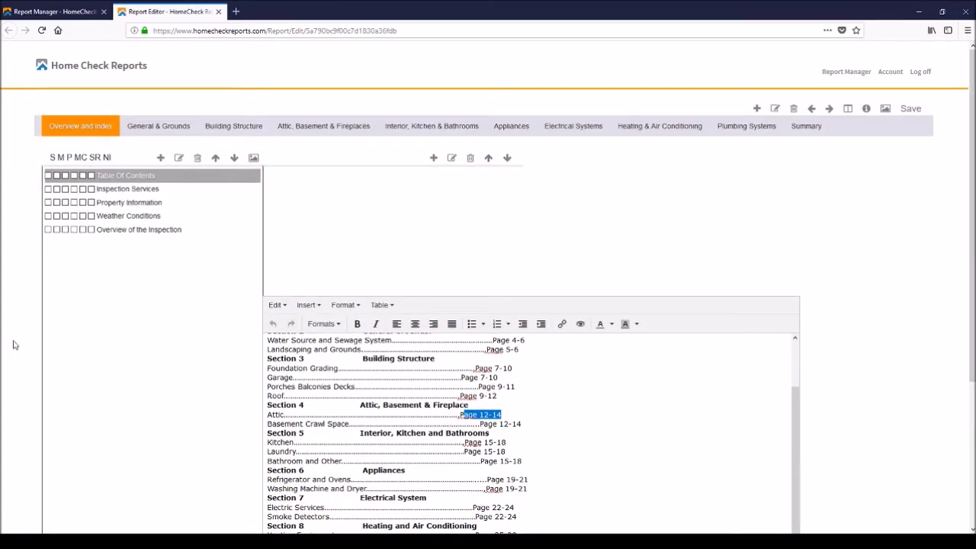
left_click(130, 189)
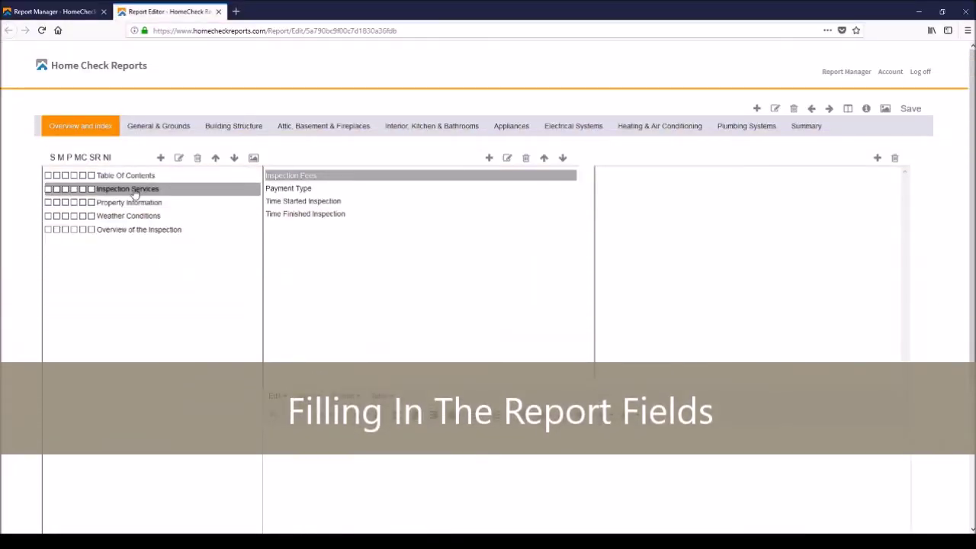
Review the Inspection Services fields, then show Property Information's Present During Inspection choices.
left_click(292, 191)
left_click(294, 203)
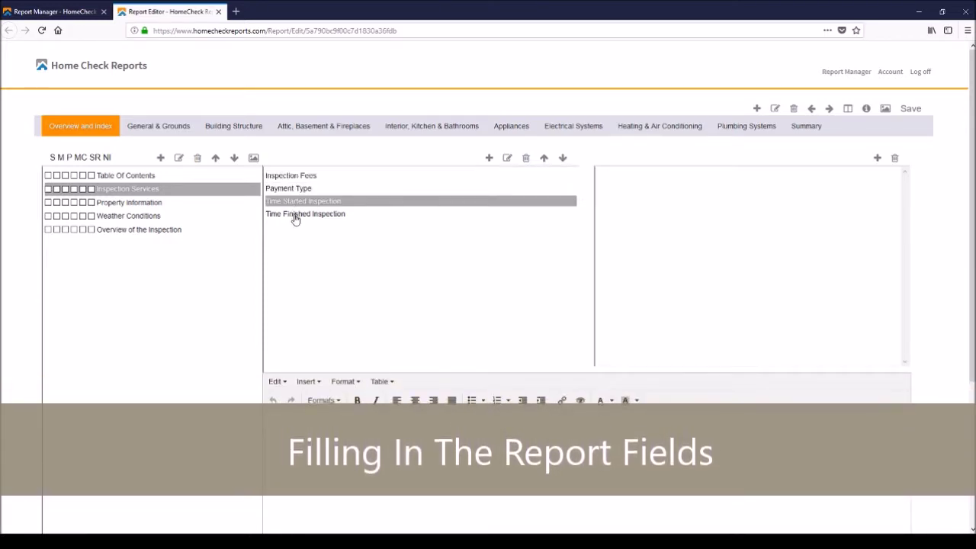
left_click(295, 216)
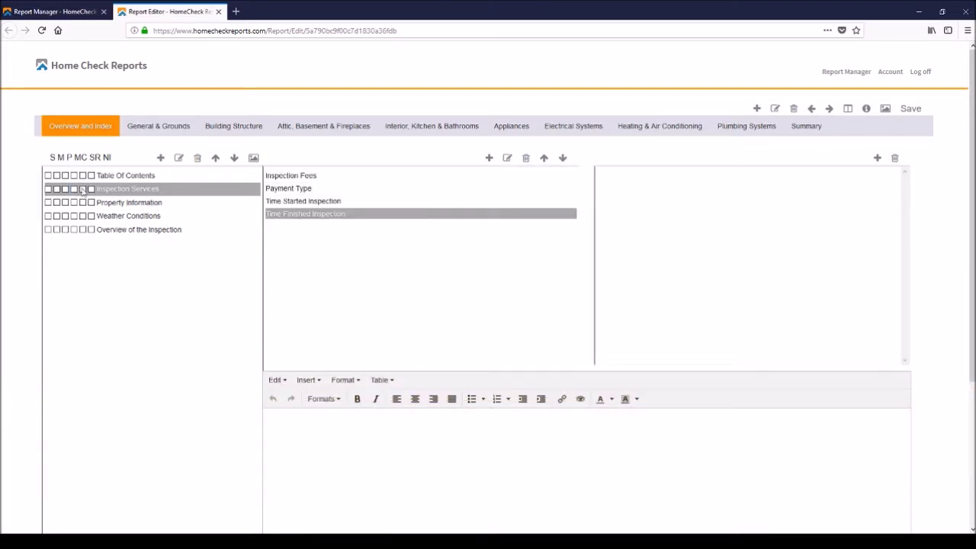
left_click(114, 203)
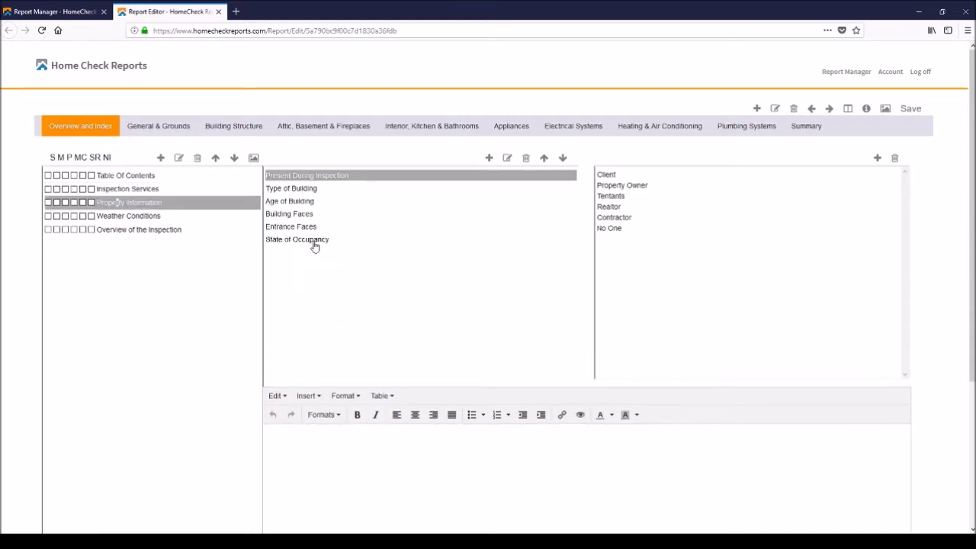
left_click(301, 191)
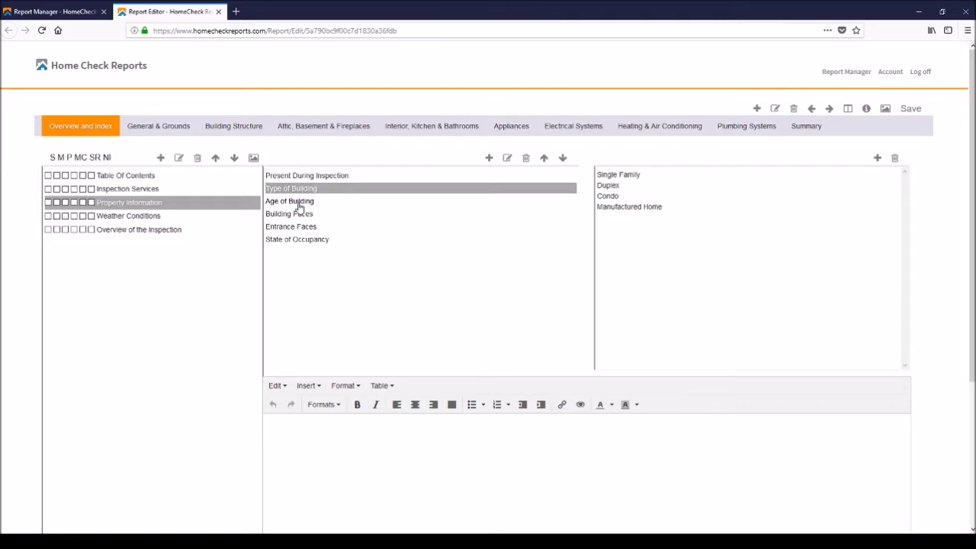
left_click(301, 204)
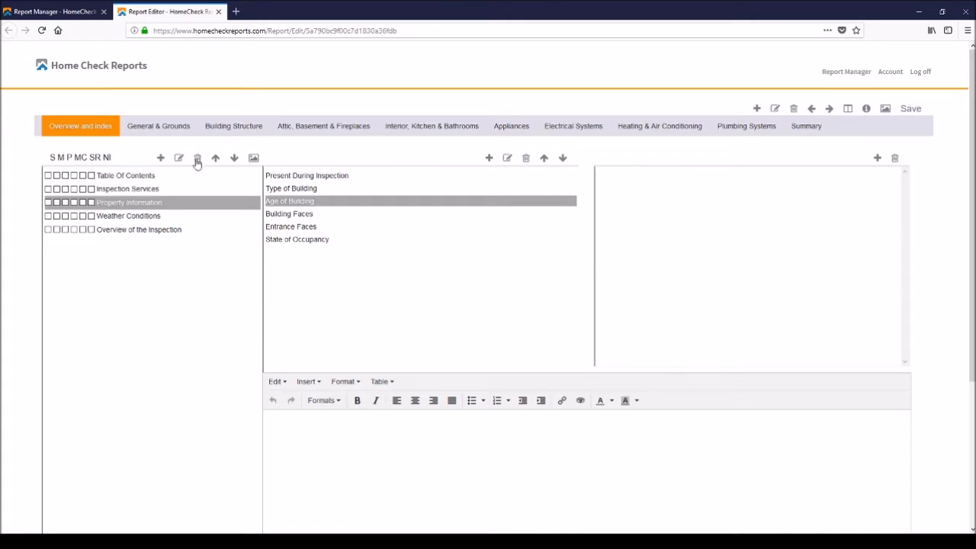
left_click(309, 177)
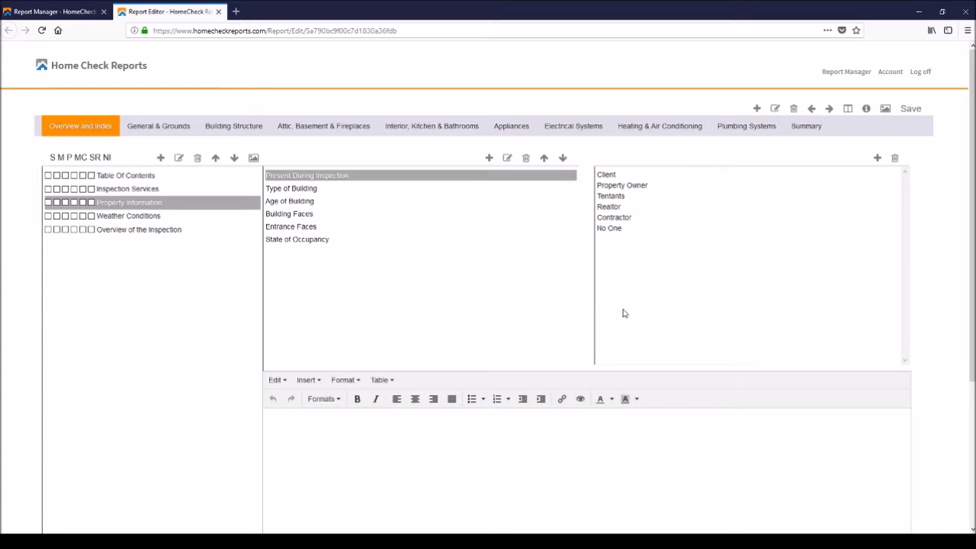
Mark Property Owner as present during inspection and bring up the Add New Option dialog.
left_click(609, 178)
left_click(613, 187)
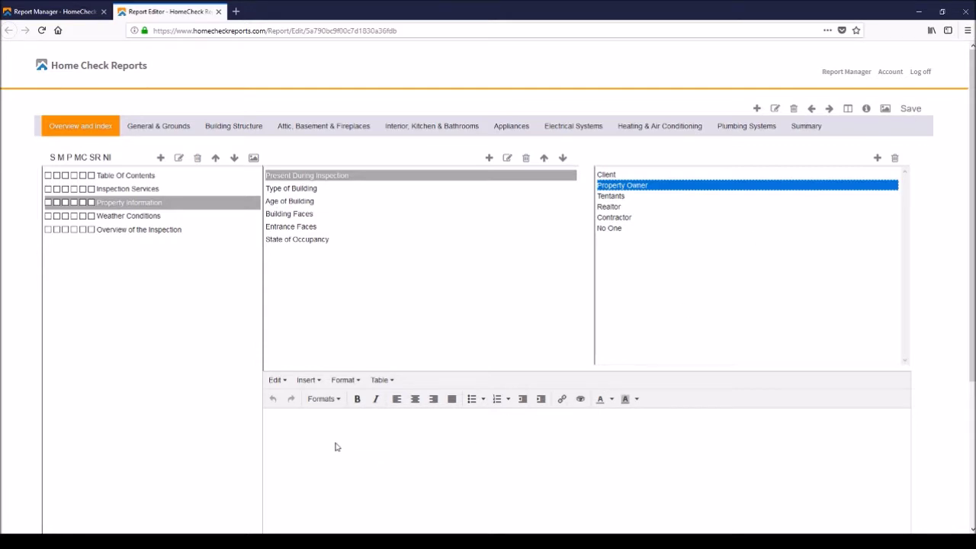
left_click(320, 425)
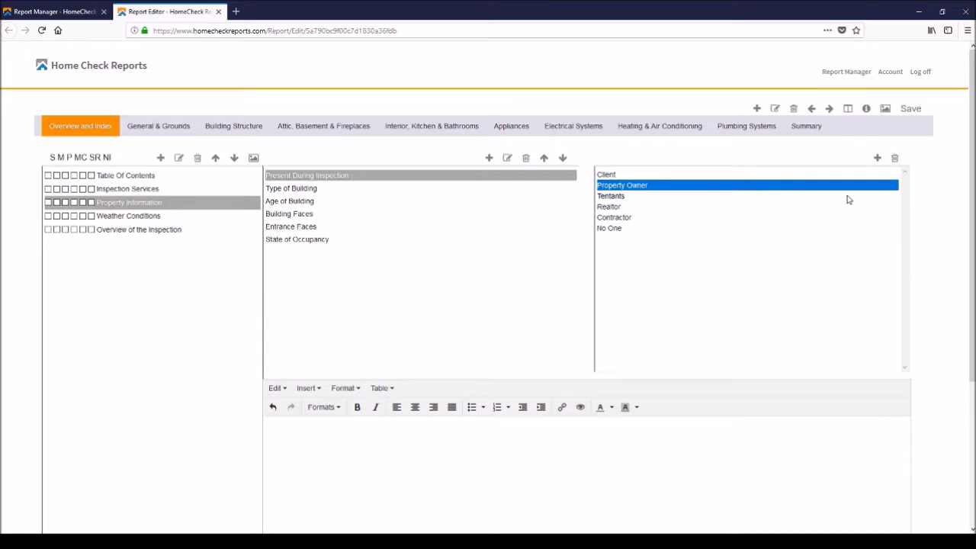
left_click(877, 158)
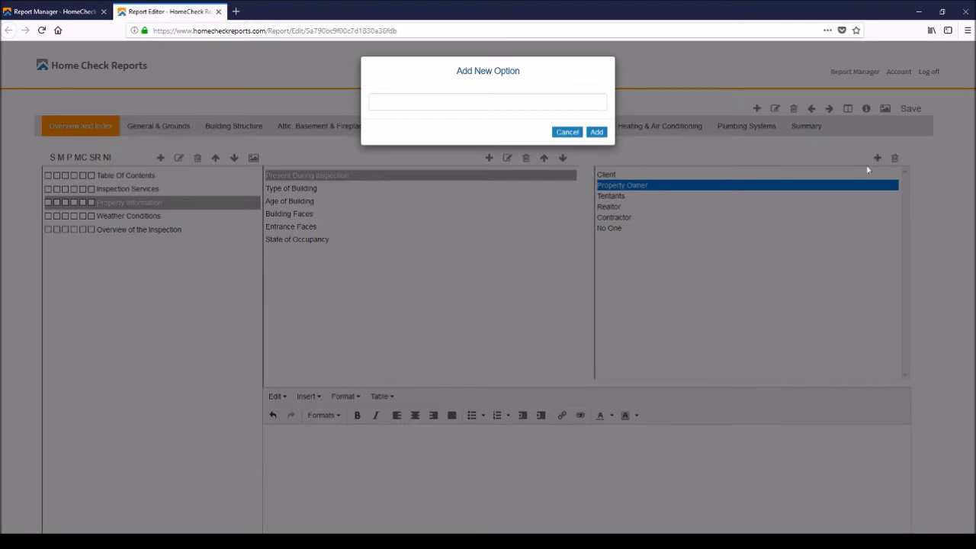
Add 'Assistant' as a new option and select it alongside Property Owner.
left_click(452, 107)
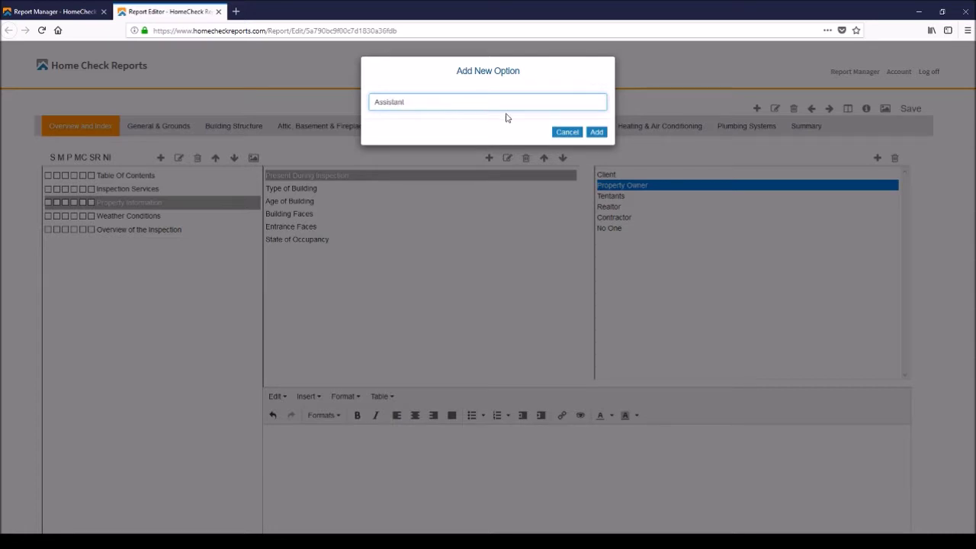
left_click(597, 133)
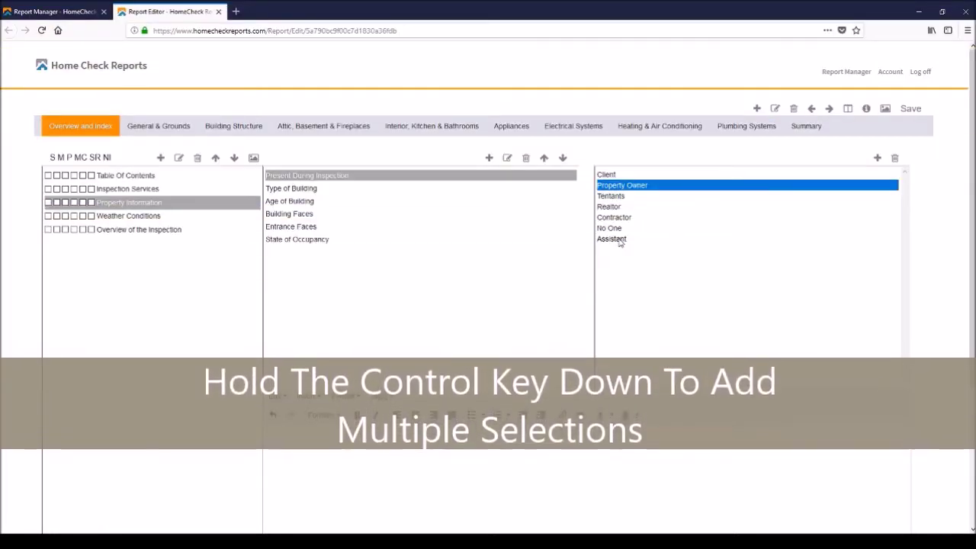
left_click(619, 239, "ctrl")
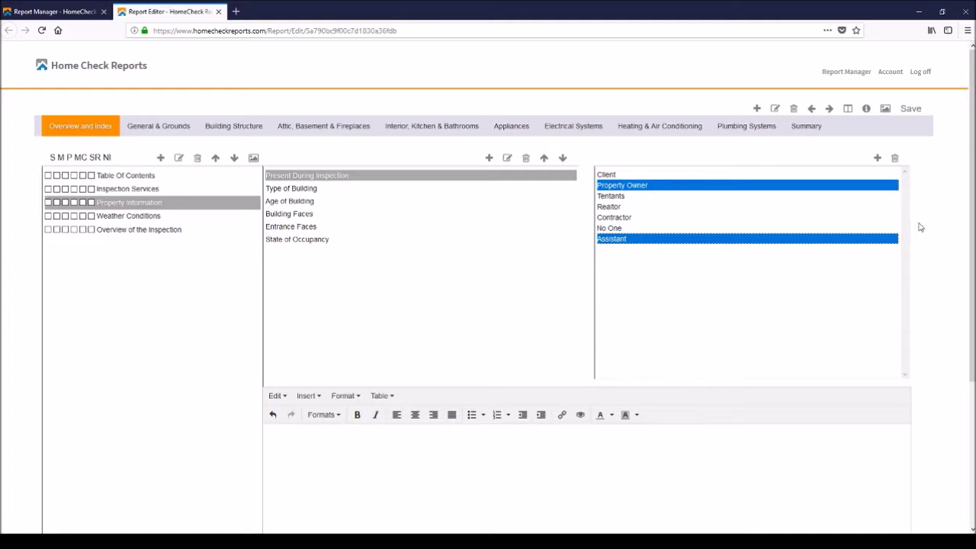
Save the report and acknowledge the success alert.
left_click(911, 109)
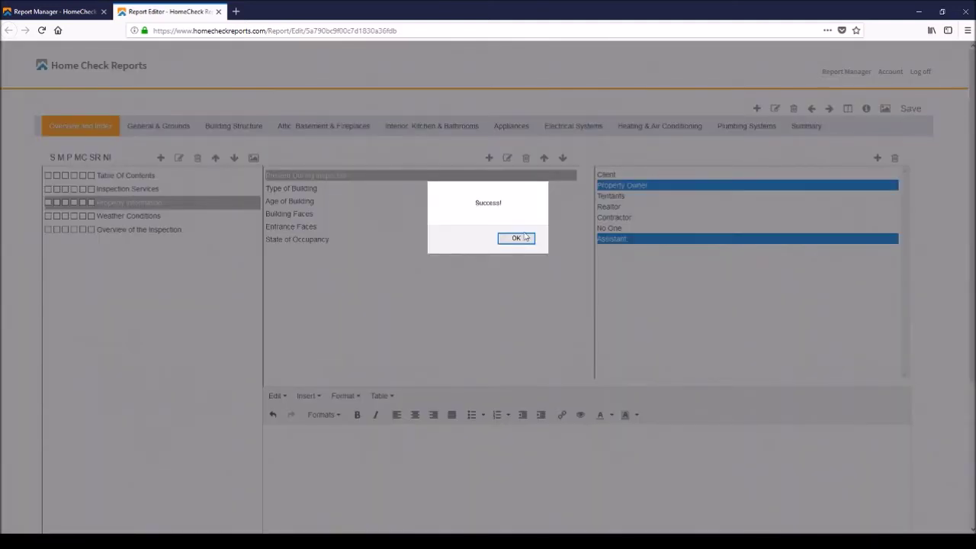
left_click(516, 238)
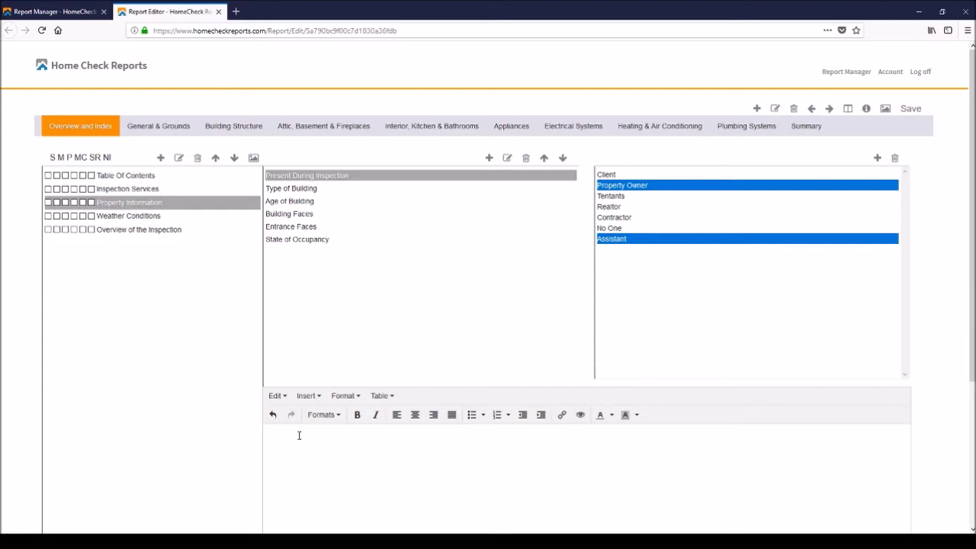
Type 'Notes', make it bold, italic and red, then save the report.
type("otes")
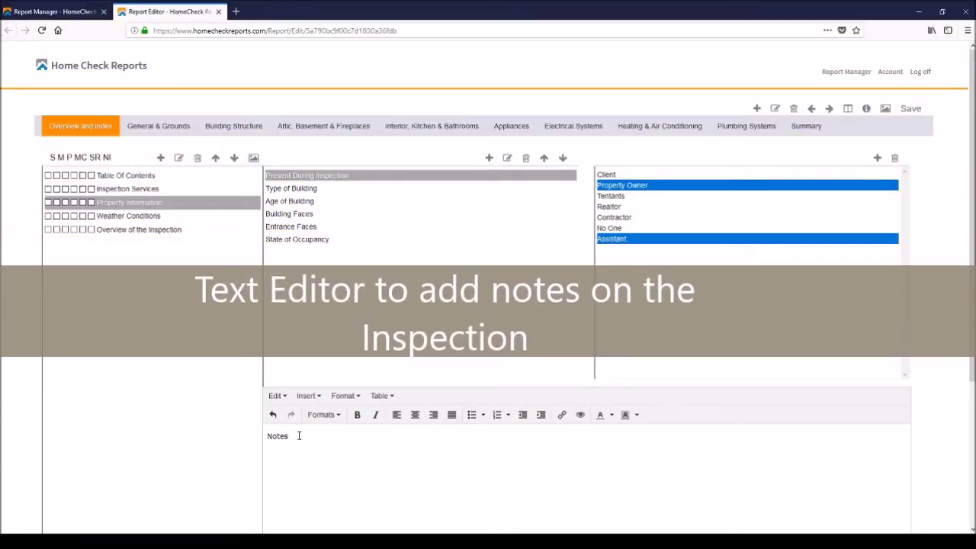
left_click_drag(299, 436, 258, 435)
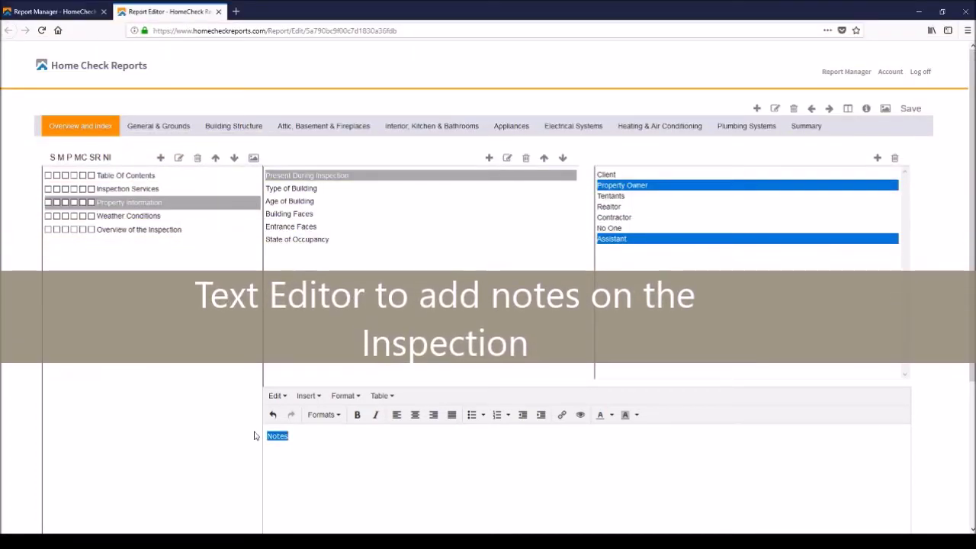
left_click(357, 415)
left_click(376, 415)
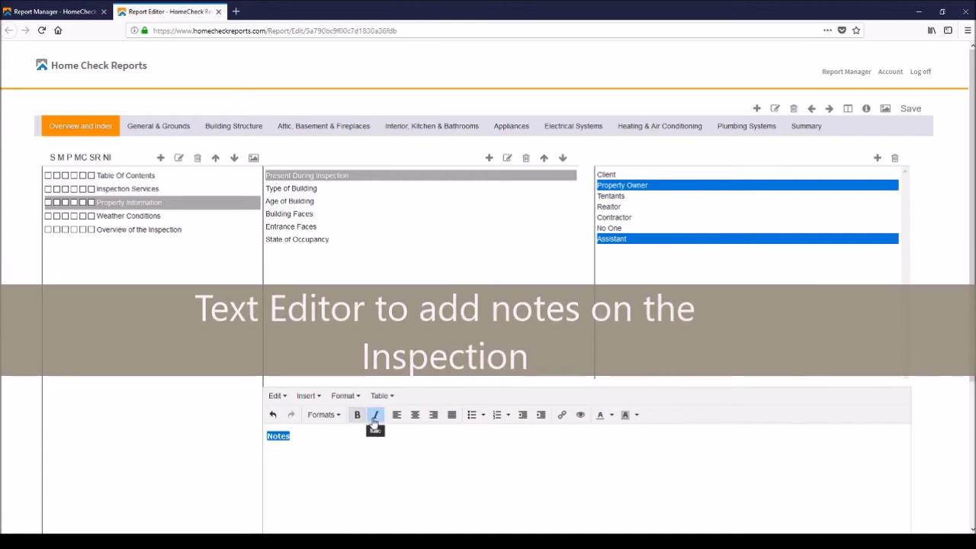
left_click(610, 416)
left_click(571, 454)
left_click(472, 475)
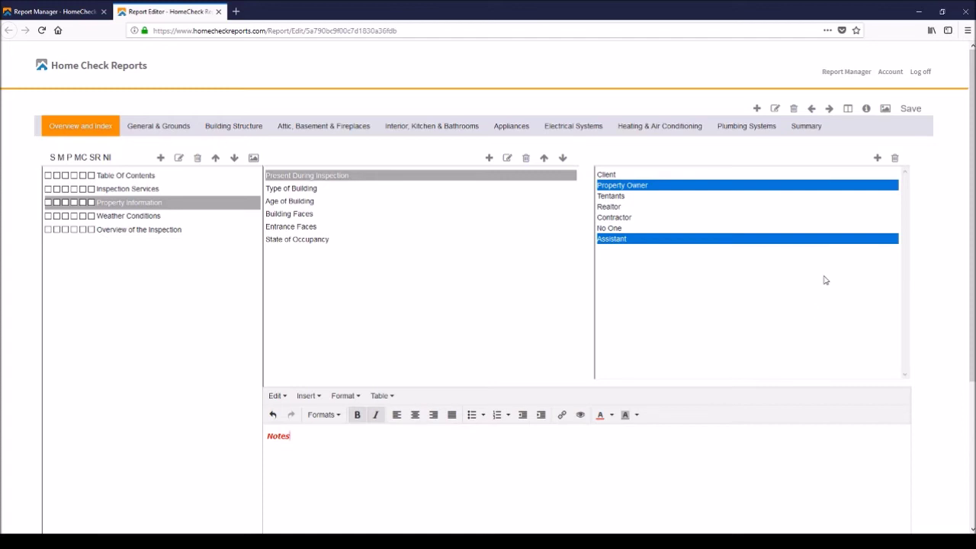
left_click(911, 109)
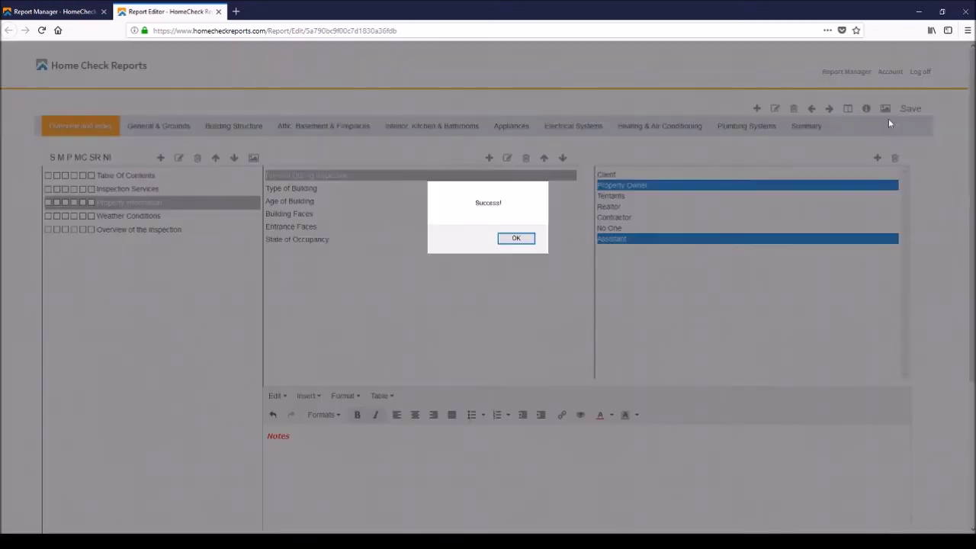
left_click(516, 238)
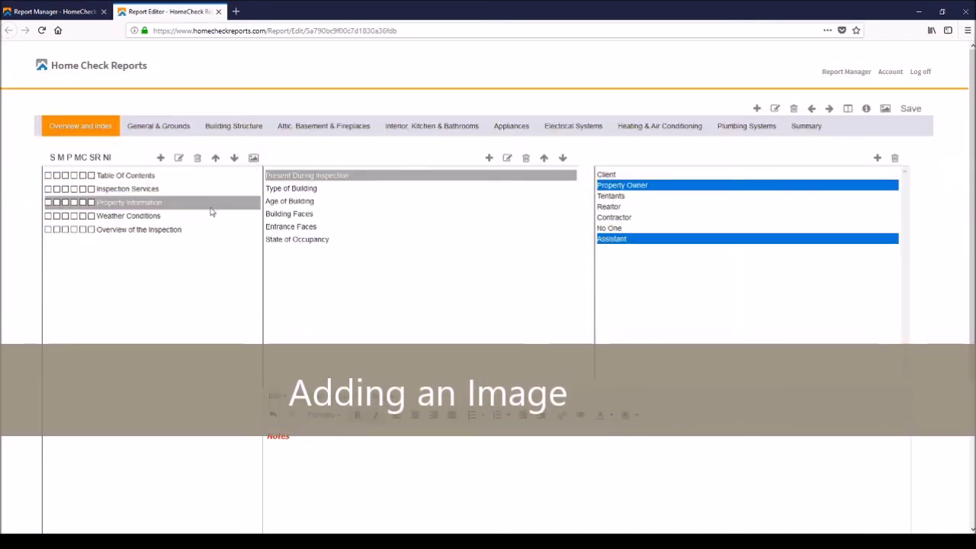
Upload Attic2.PNG in the Picture Manager, delete the duplicate copy, and close the manager.
left_click(254, 158)
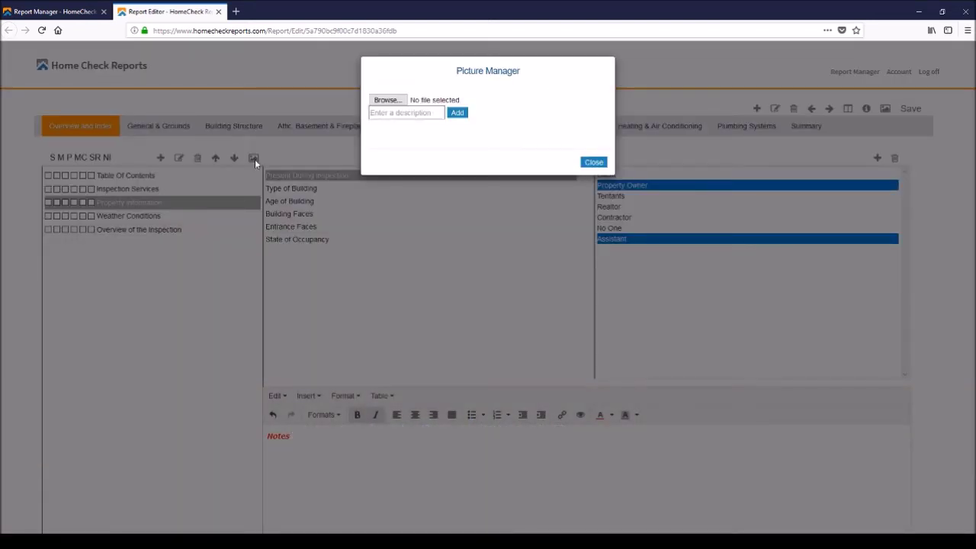
left_click(402, 103)
left_click(399, 266)
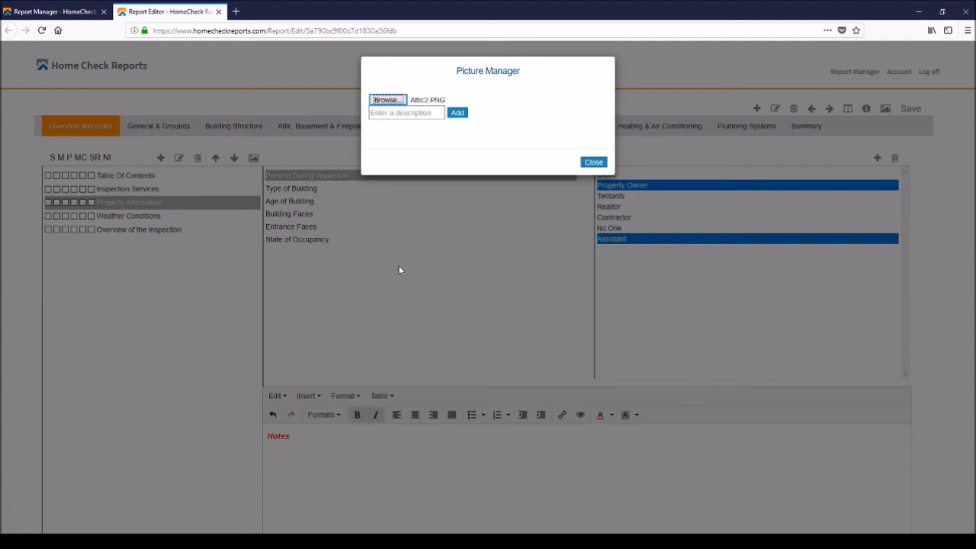
left_click(457, 114)
left_click(457, 114)
left_click(458, 113)
left_click(518, 237)
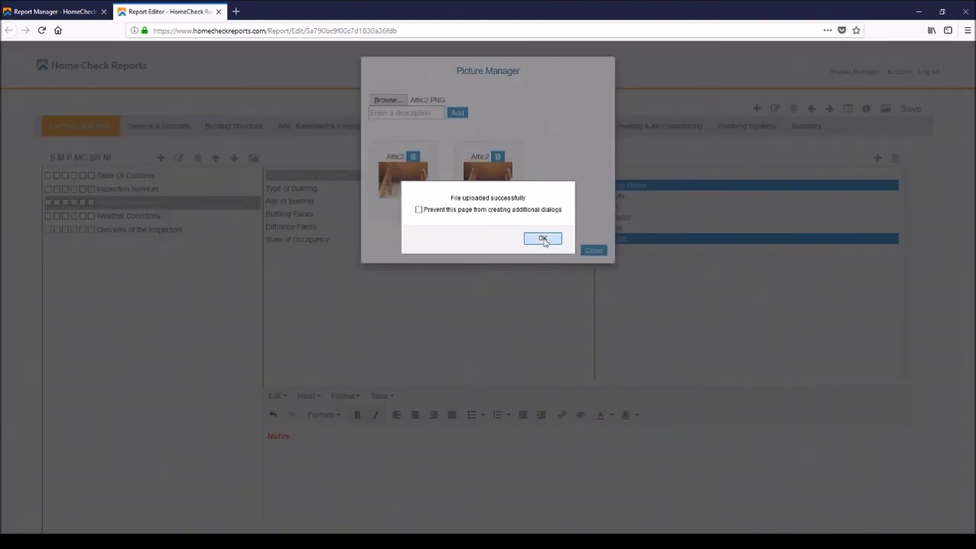
left_click(543, 239)
left_click(498, 158)
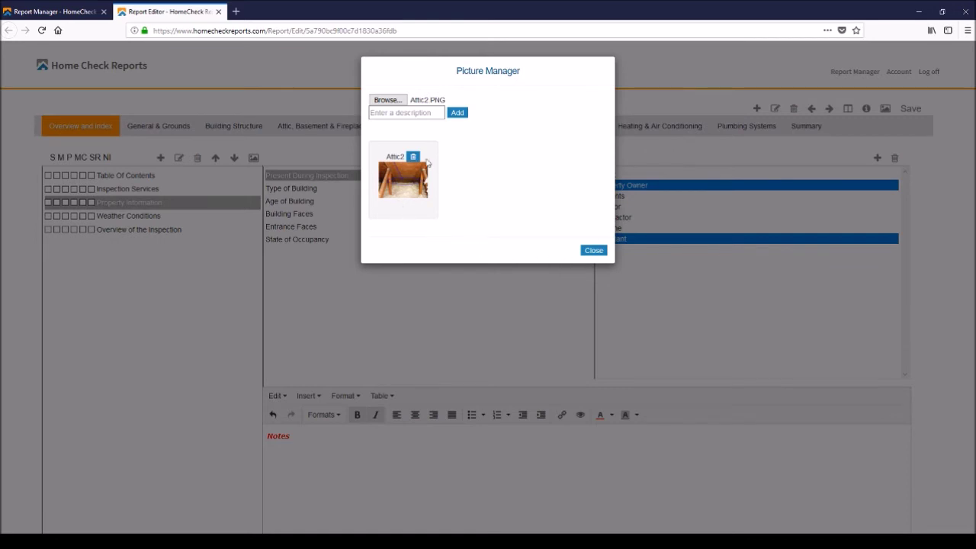
left_click(594, 251)
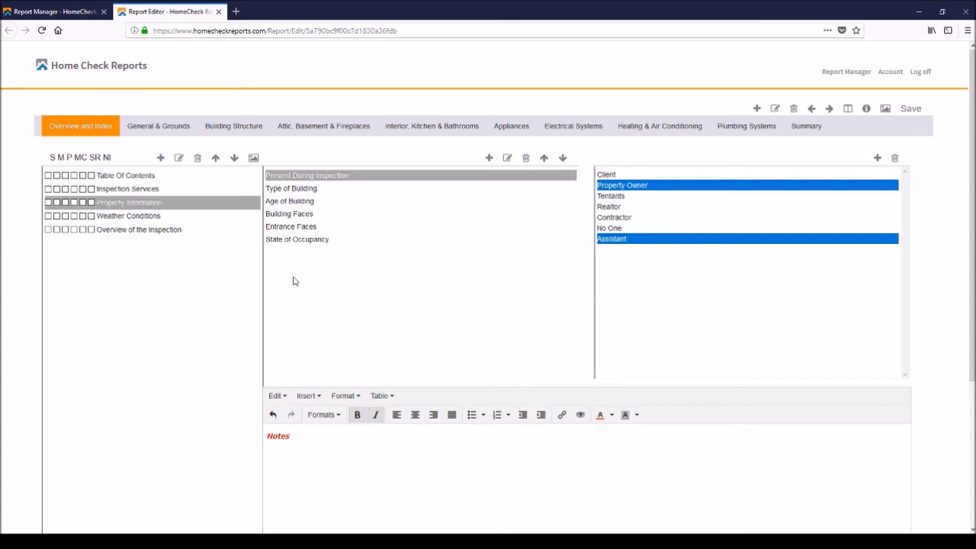
Review Weather Conditions and Property Information, then save the report and dismiss the confirmation.
left_click(160, 220)
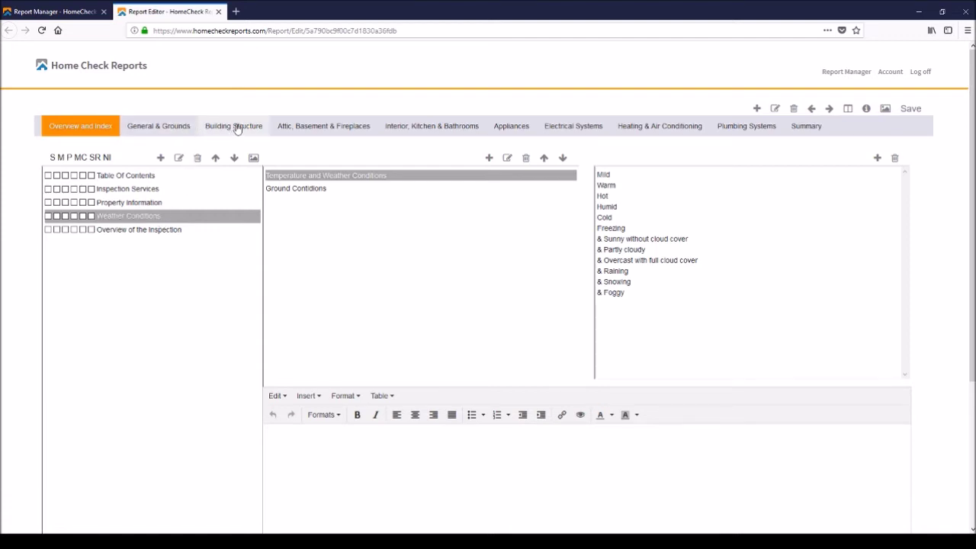
left_click(134, 203)
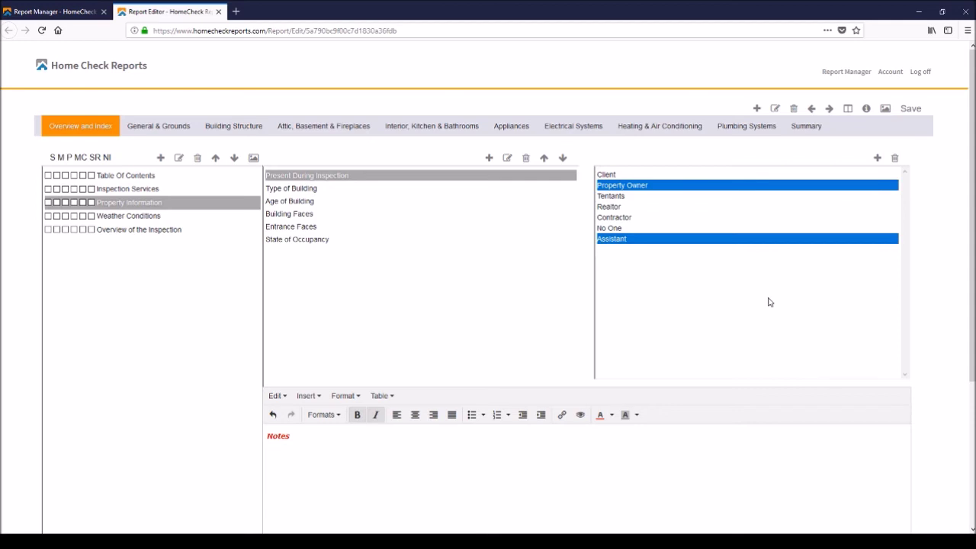
left_click(911, 109)
left_click(511, 241)
left_click(848, 71)
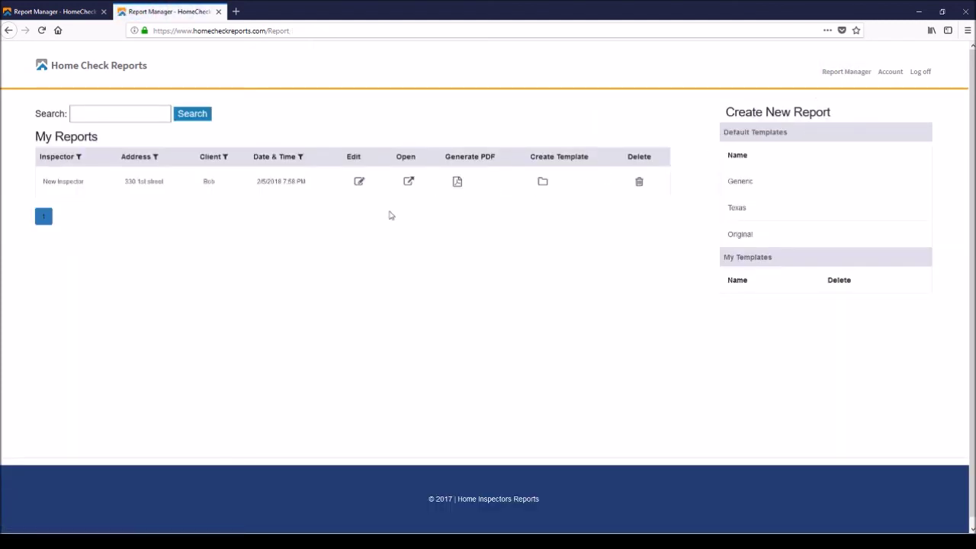